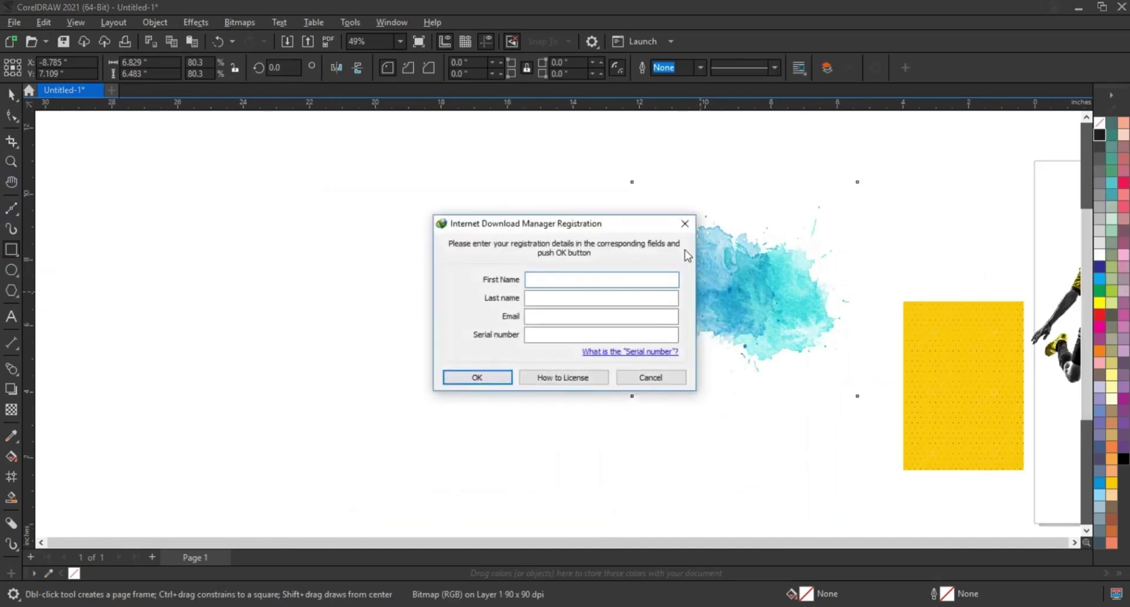
Step: Dismiss the download manager dialog and draw an outlined portrait rectangle about 8.03 in wide and 11.85 in tall beside the blue splash
click(683, 229)
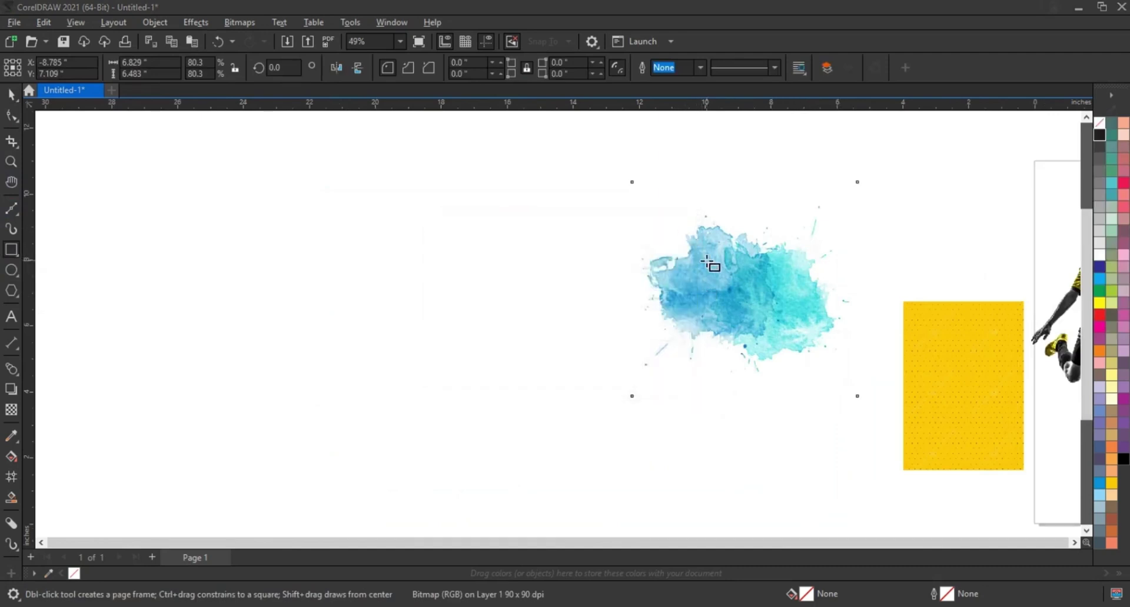
right_click(1101, 141)
click(1081, 143)
click(699, 69)
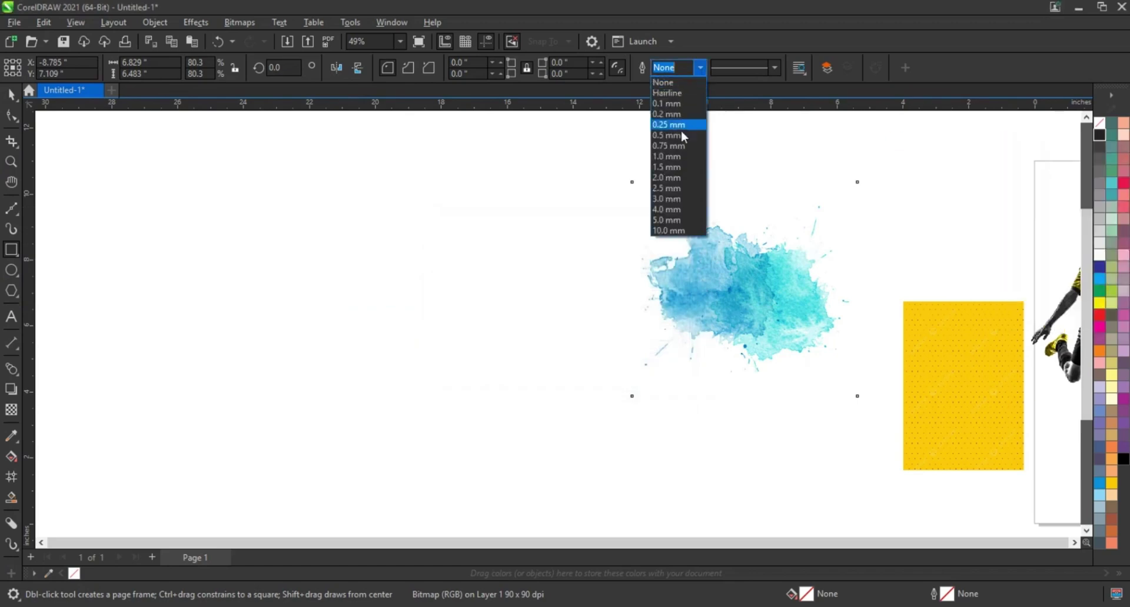
click(682, 148)
drag(249, 131, 514, 515)
scroll(499, 380, down, 1)
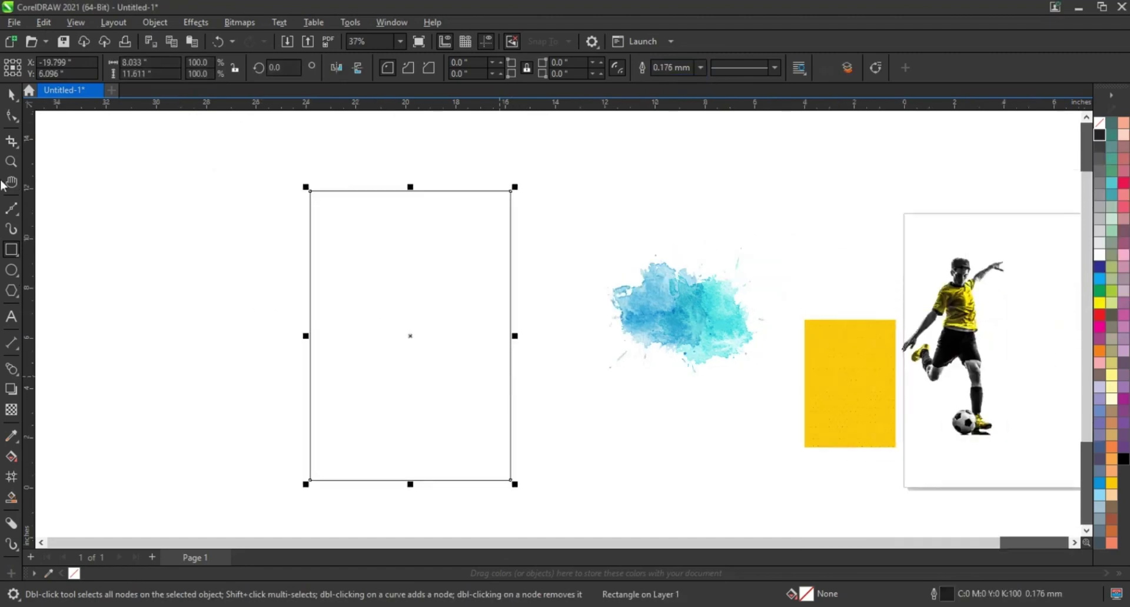
drag(416, 486, 412, 492)
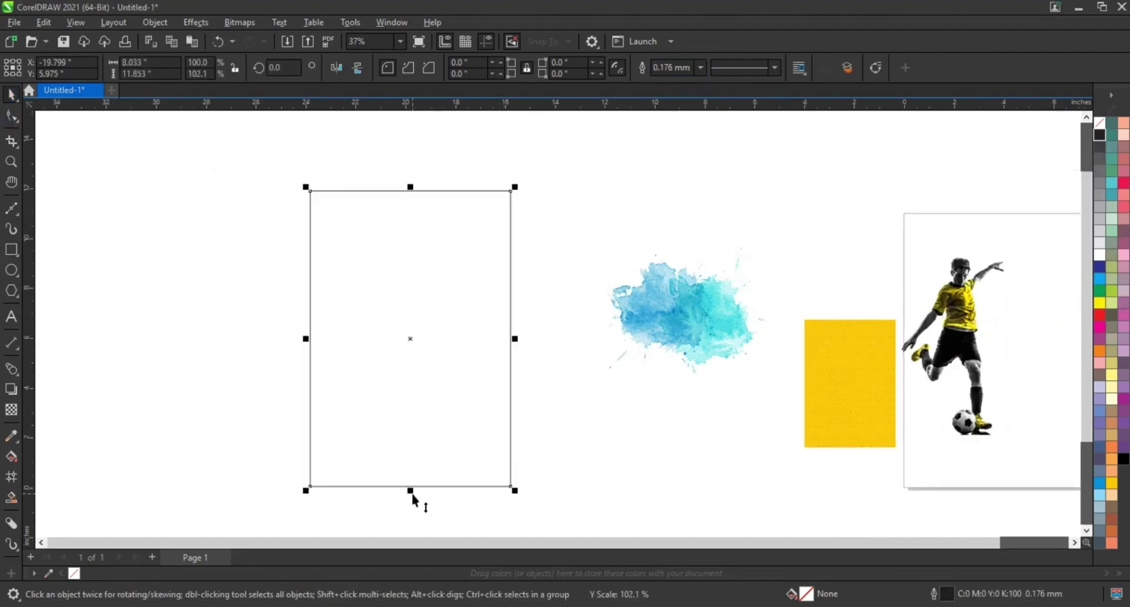
Step: Move the blue splash image onto the outlined rectangle and enlarge it to about 11.57 × 10.98 in
click(653, 317)
drag(694, 323, 426, 355)
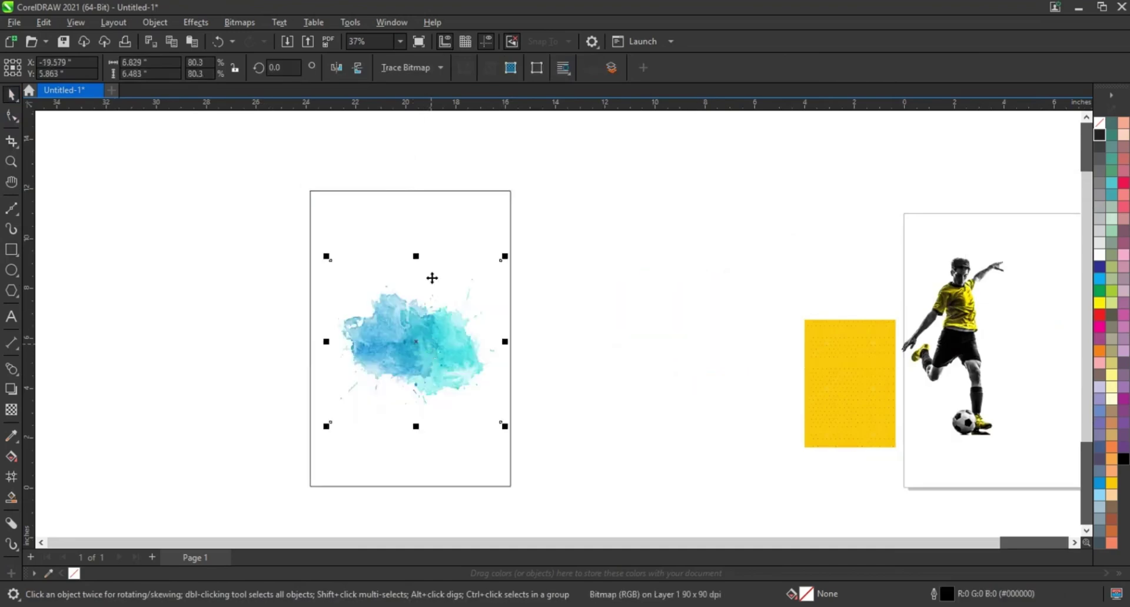
drag(505, 257, 565, 203)
Step: Rotate the splash image 90° and scale it to about 9.30 × 9.80 in, positioned over the rectangle
click(545, 323)
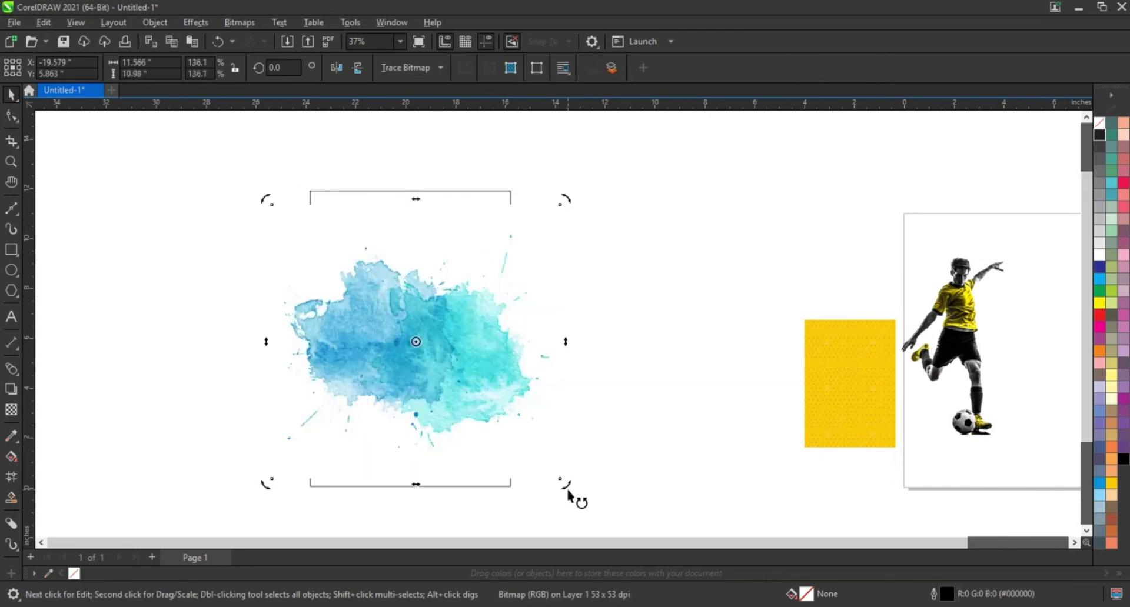
drag(568, 497, 487, 303)
drag(547, 186, 533, 204)
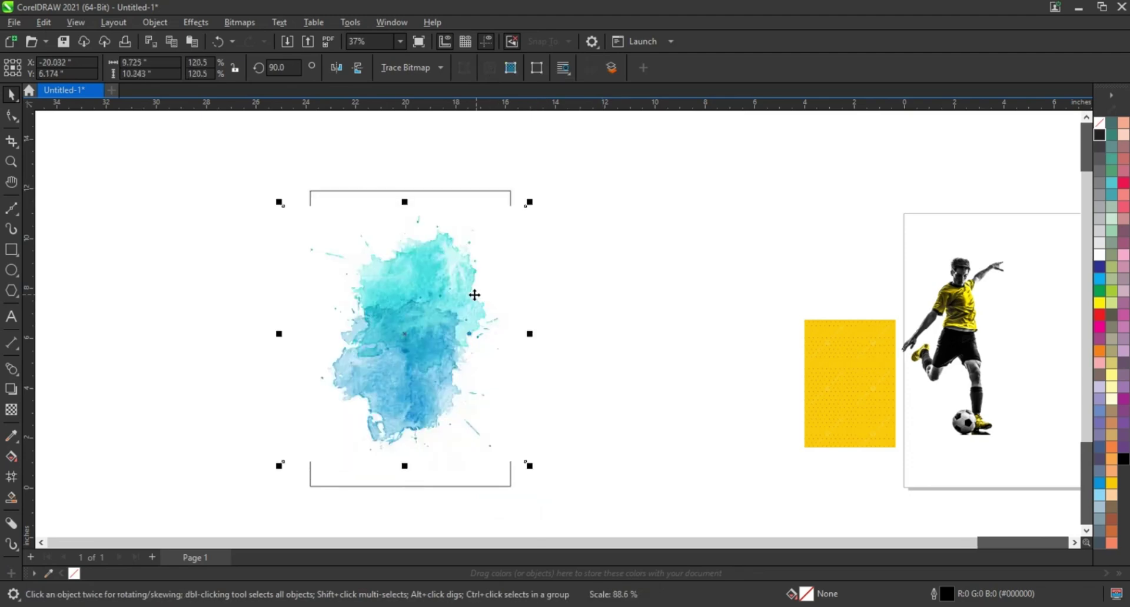
drag(474, 295, 468, 294)
drag(524, 201, 522, 207)
Step: Convert the splash image to a 300 dpi Grayscale (8-bit) bitmap with anti-aliasing and a transparent background
shift+click(509, 194)
key(shift+F2)
click(587, 251)
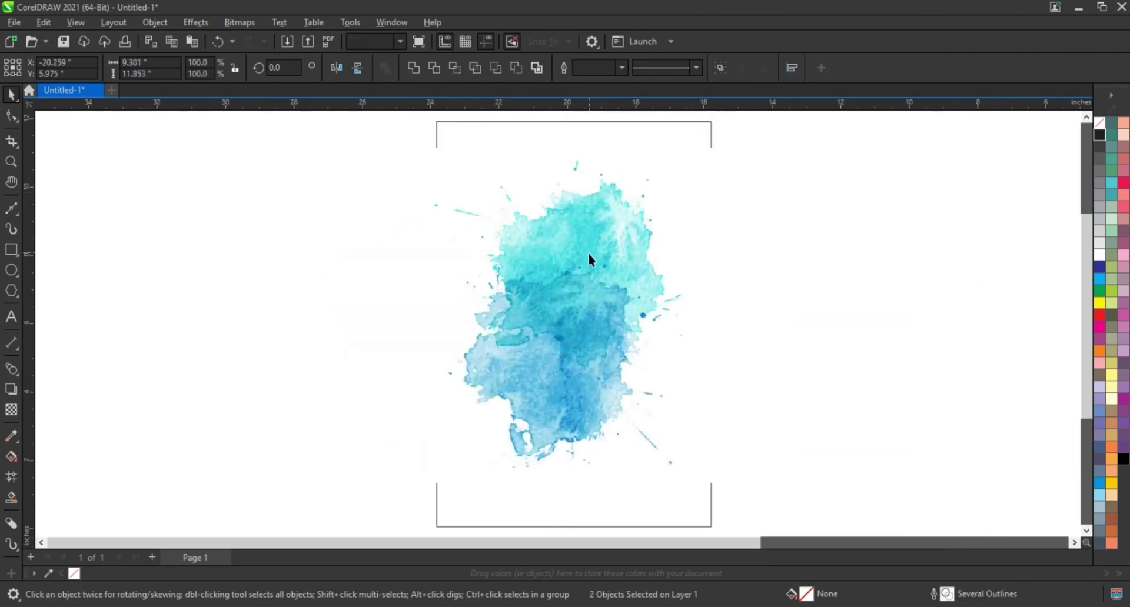
click(239, 23)
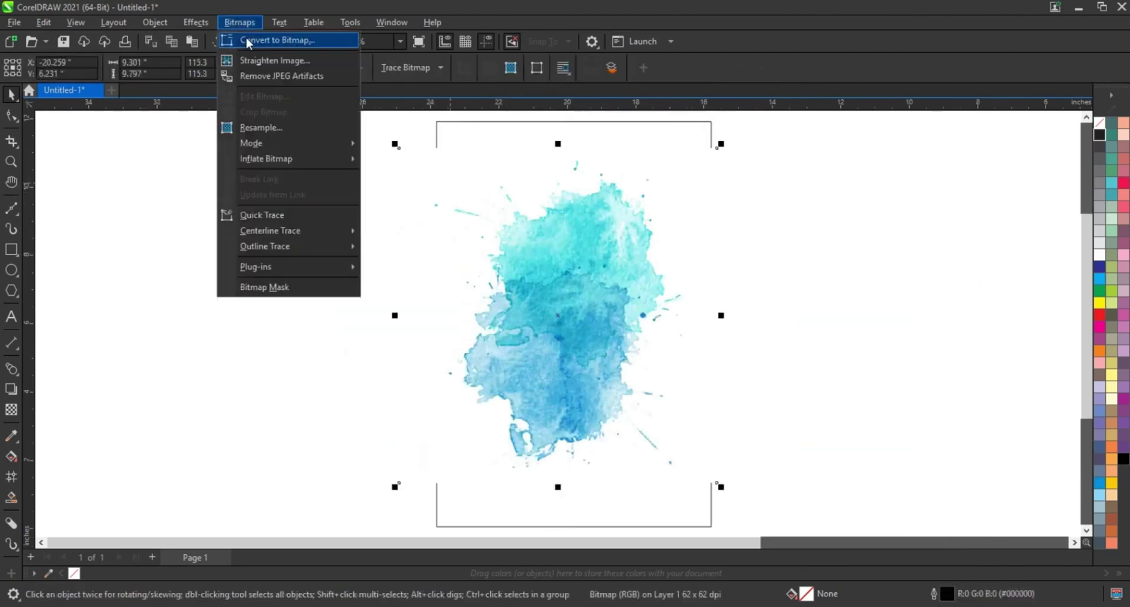
click(234, 37)
click(574, 269)
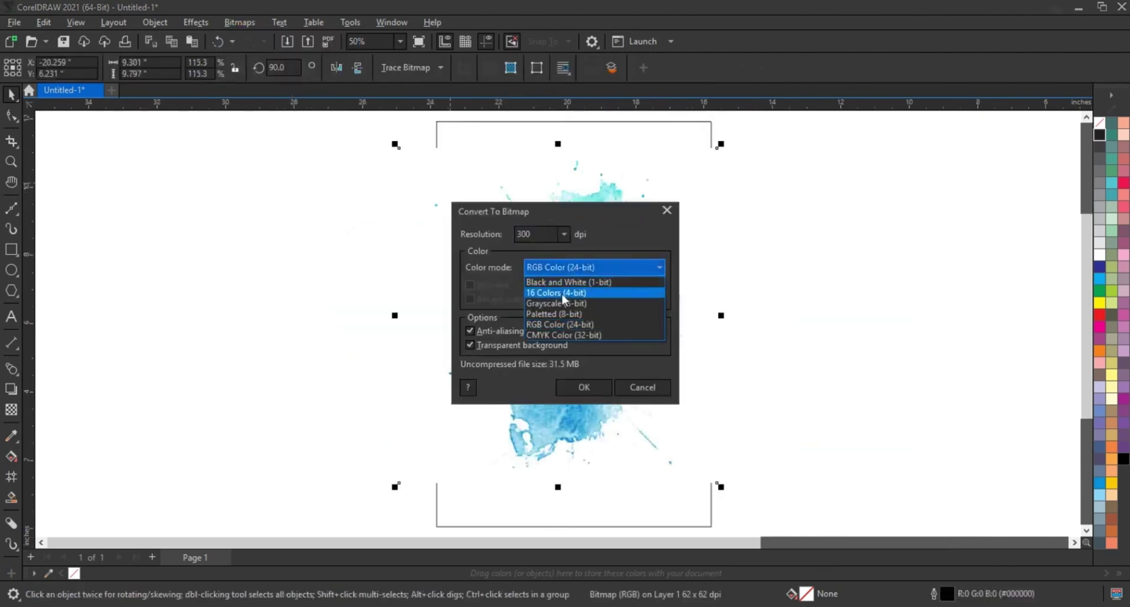
click(562, 303)
click(585, 387)
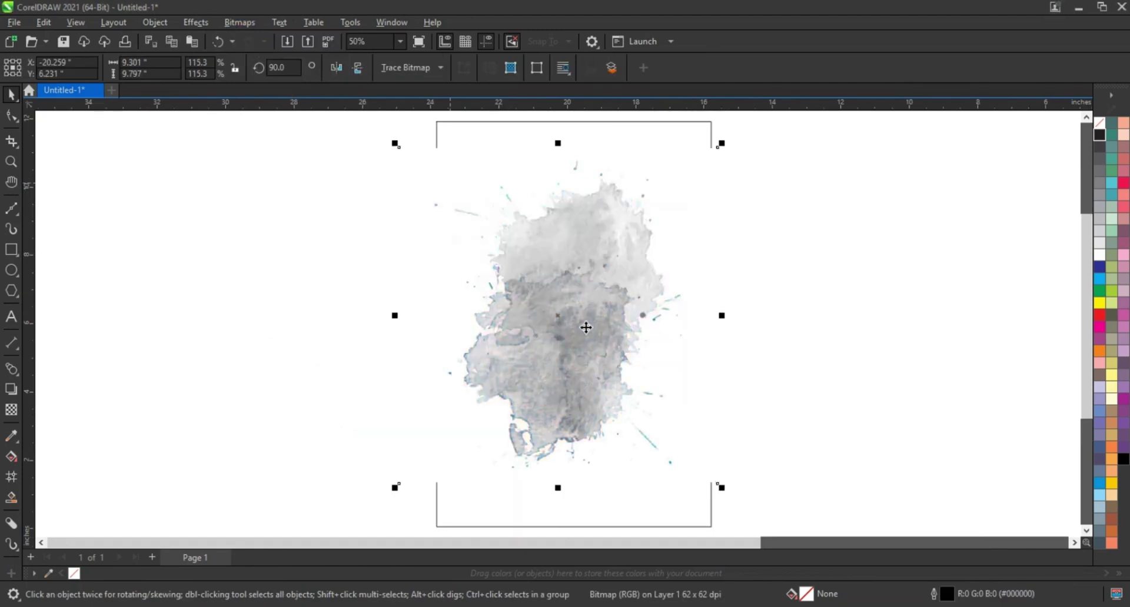
Step: Darken the grayscale splash with a Gamma adjustment of 0.12
click(196, 22)
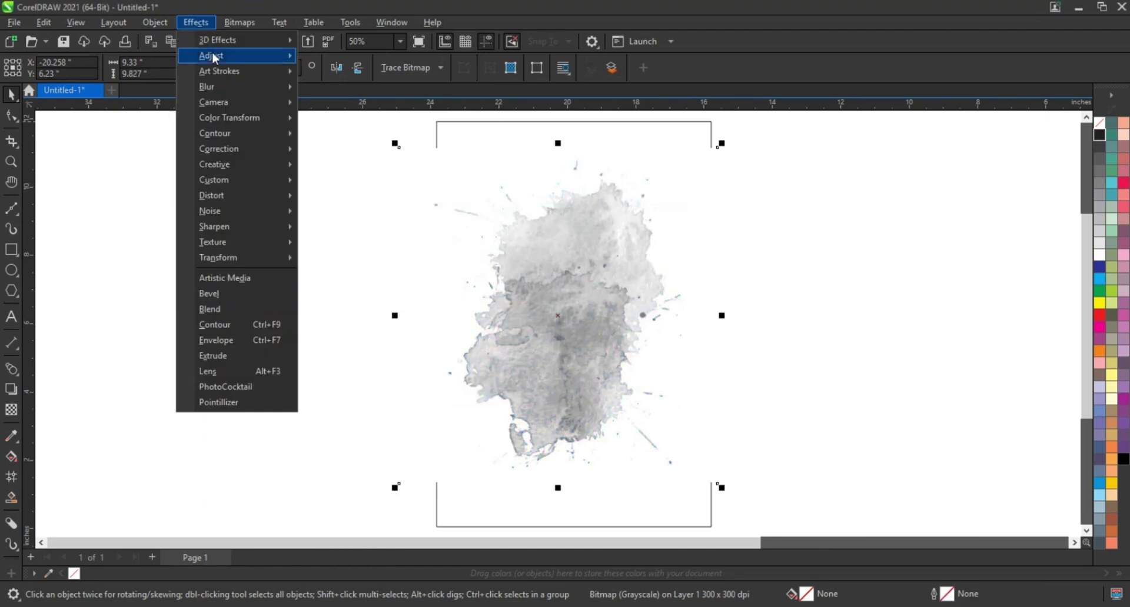
click(378, 207)
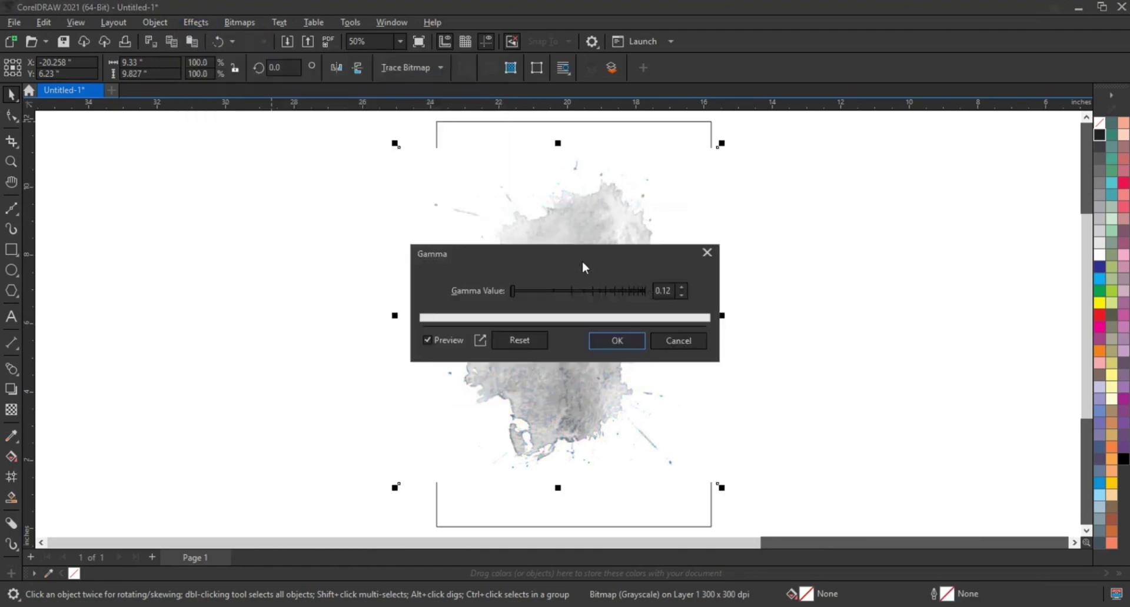
drag(582, 264, 926, 259)
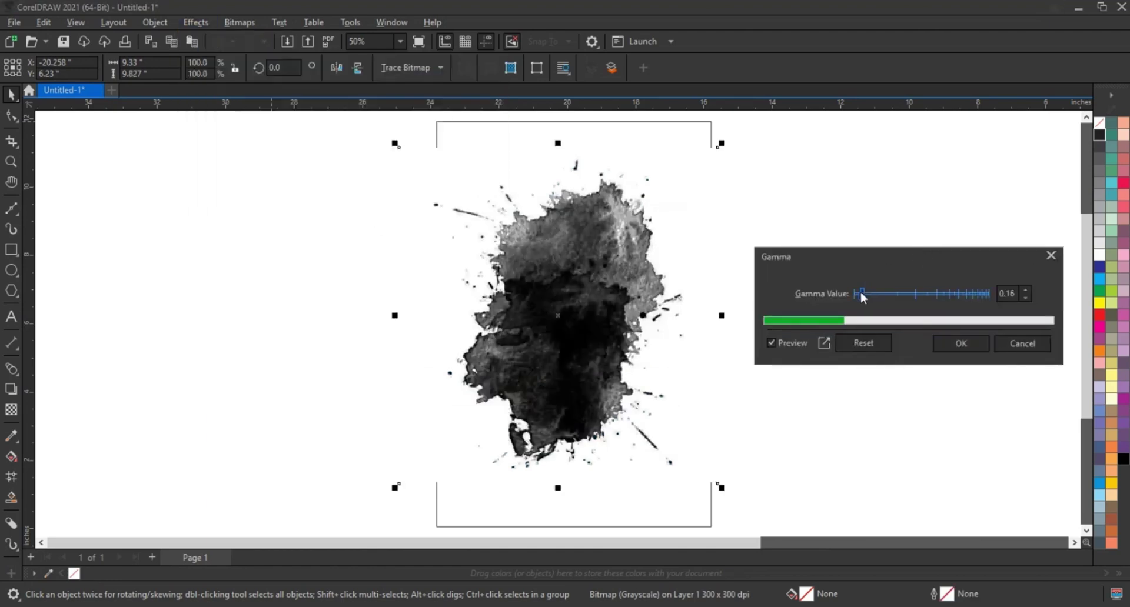
drag(862, 295, 857, 294)
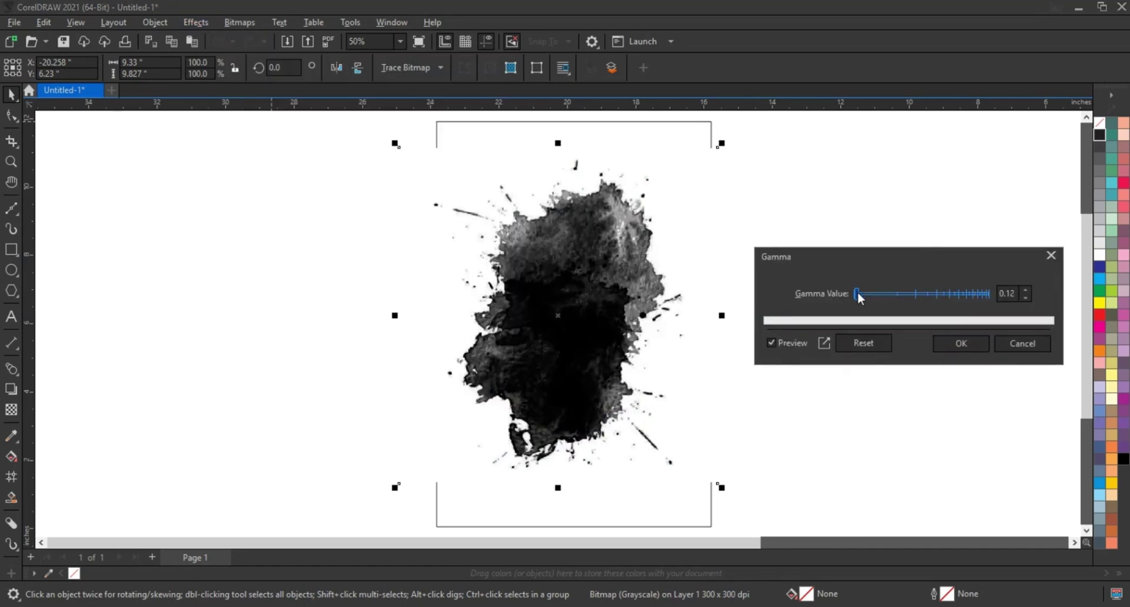
click(959, 346)
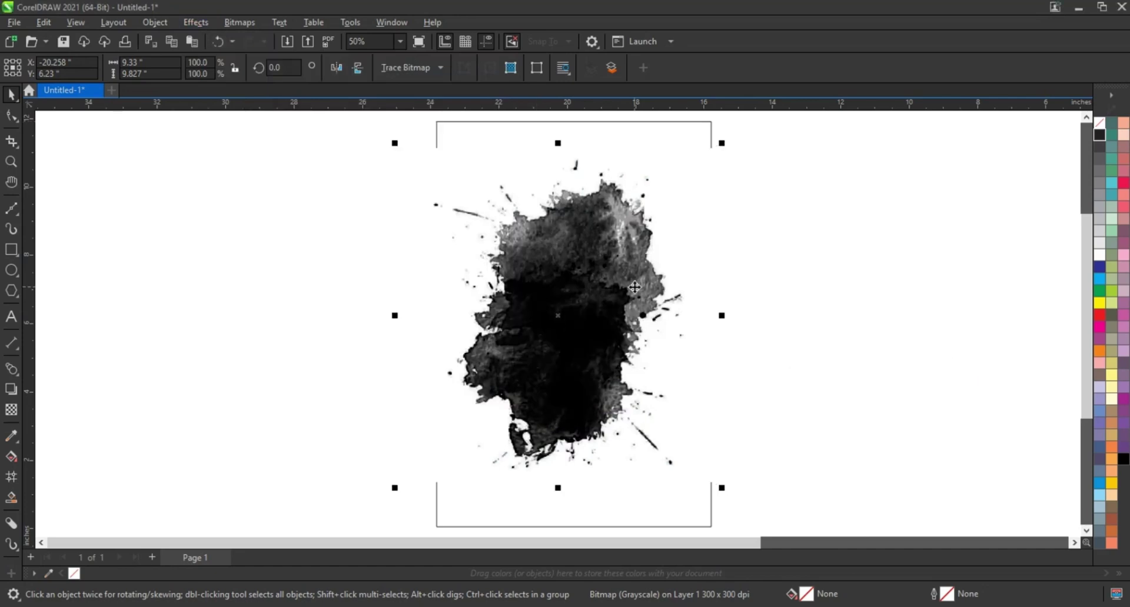
Step: Scale the dark splash down to about 6.44 × 6.78 in so that it fits inside the rectangle
drag(723, 152, 674, 202)
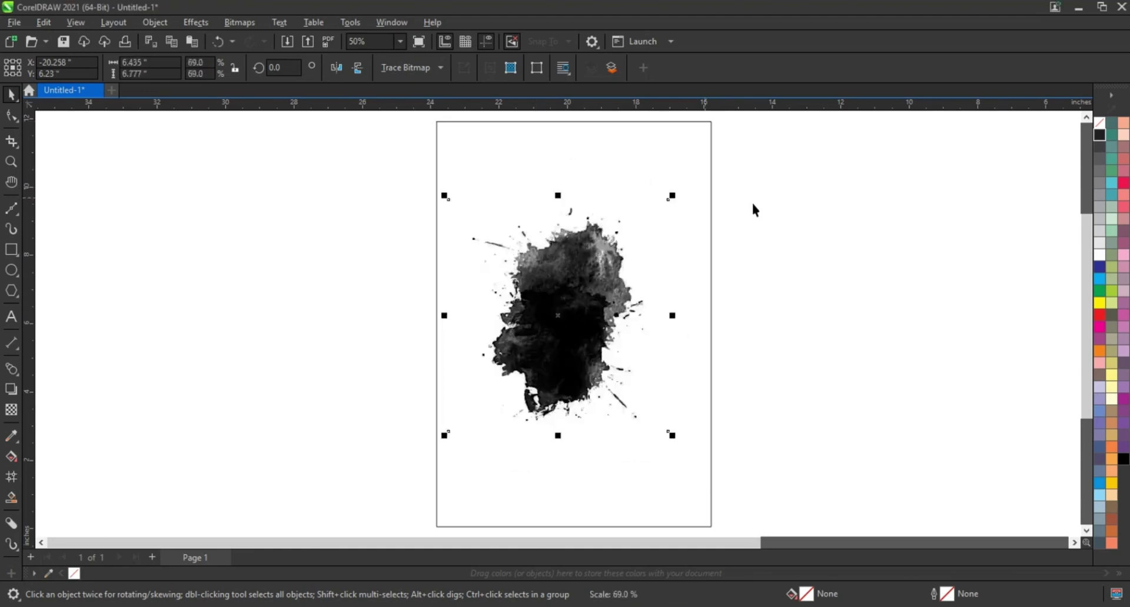
click(11, 161)
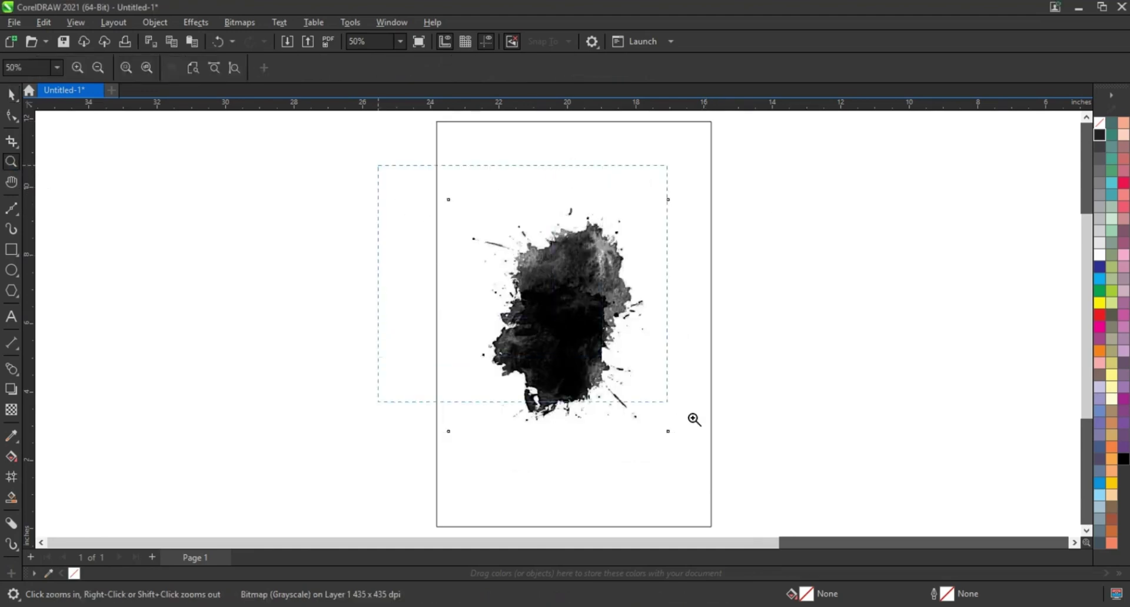
drag(695, 419, 763, 448)
click(11, 94)
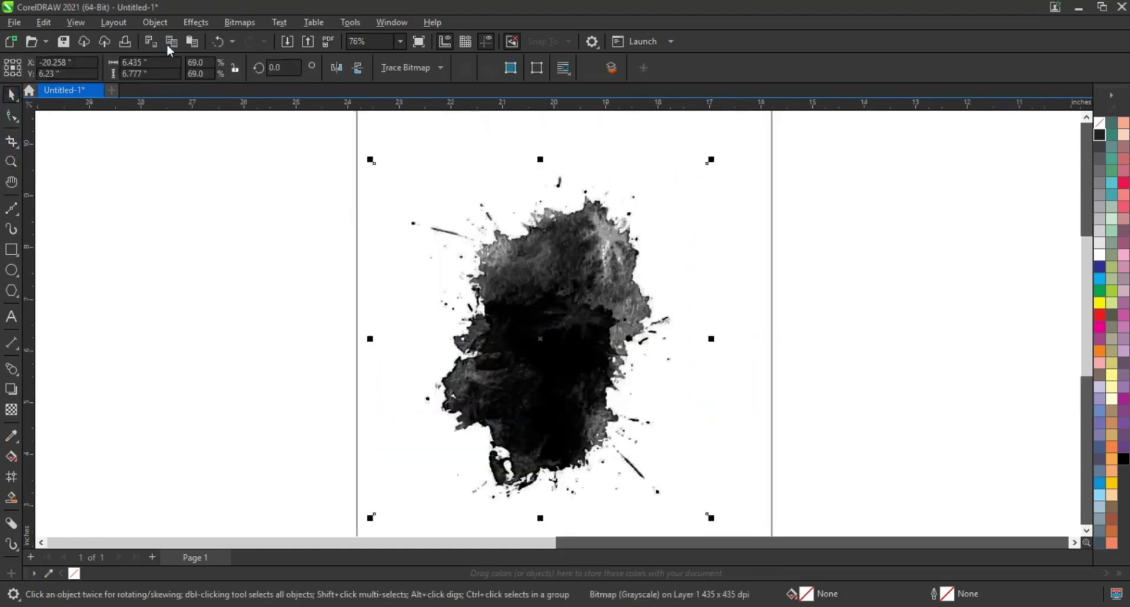
click(191, 25)
mouse_move(201, 54)
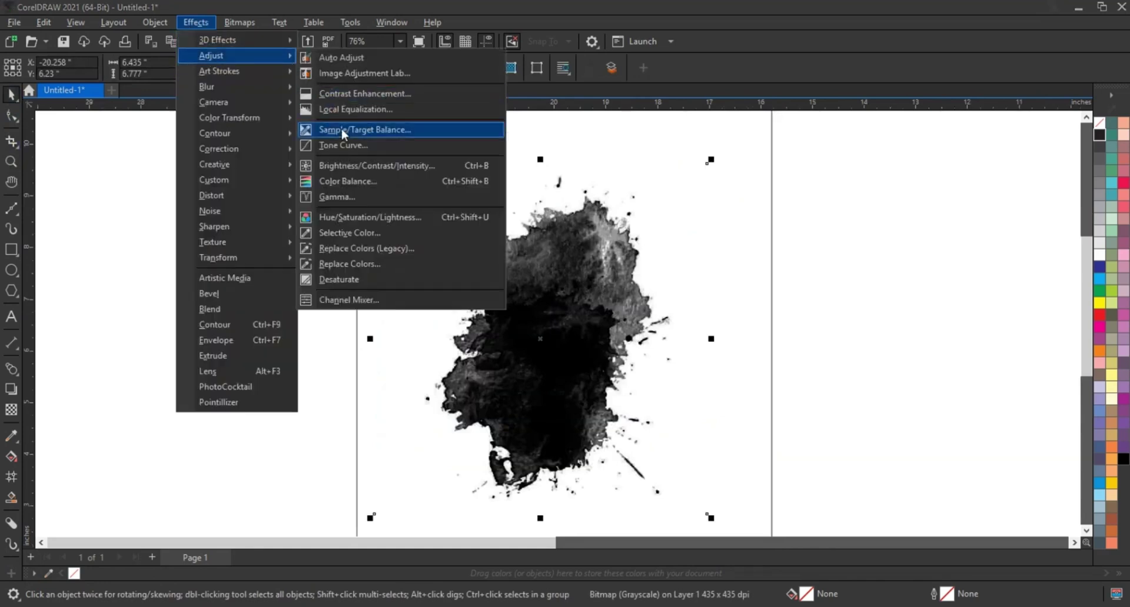
click(697, 317)
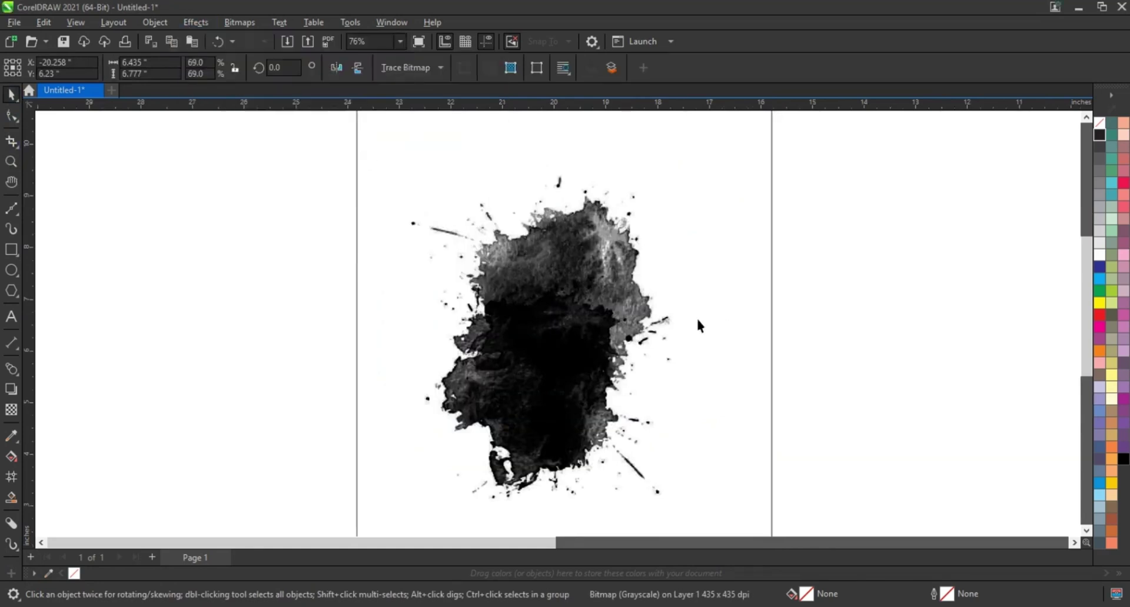
Step: Convert the splash to a 300 dpi RGB Color (24-bit) bitmap with anti-aliasing and a transparent background
click(598, 327)
click(239, 22)
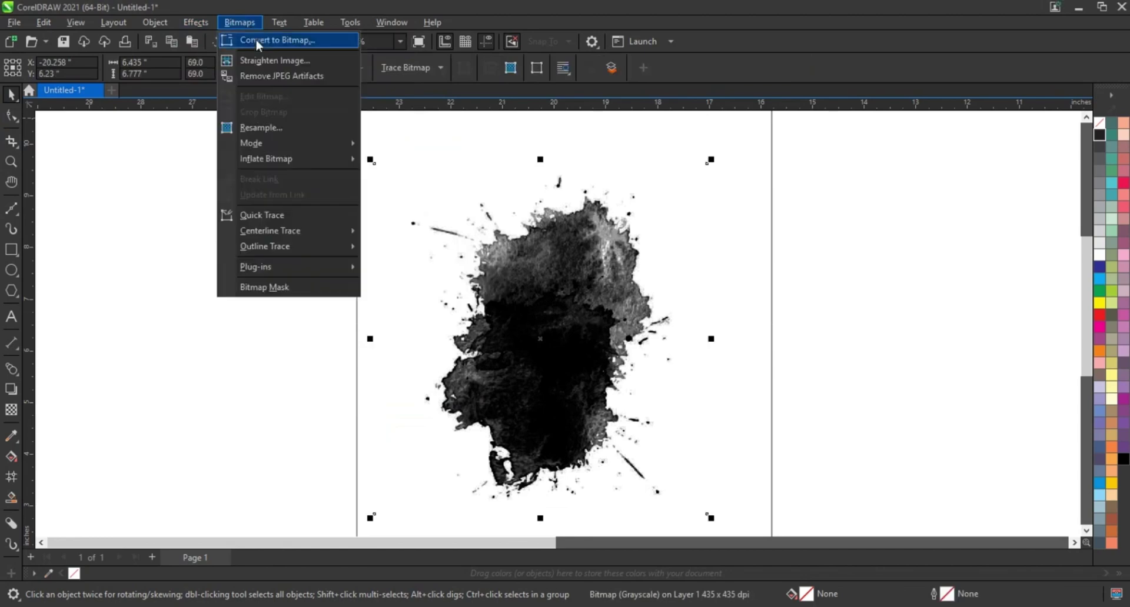
click(265, 39)
drag(576, 211, 914, 207)
click(898, 259)
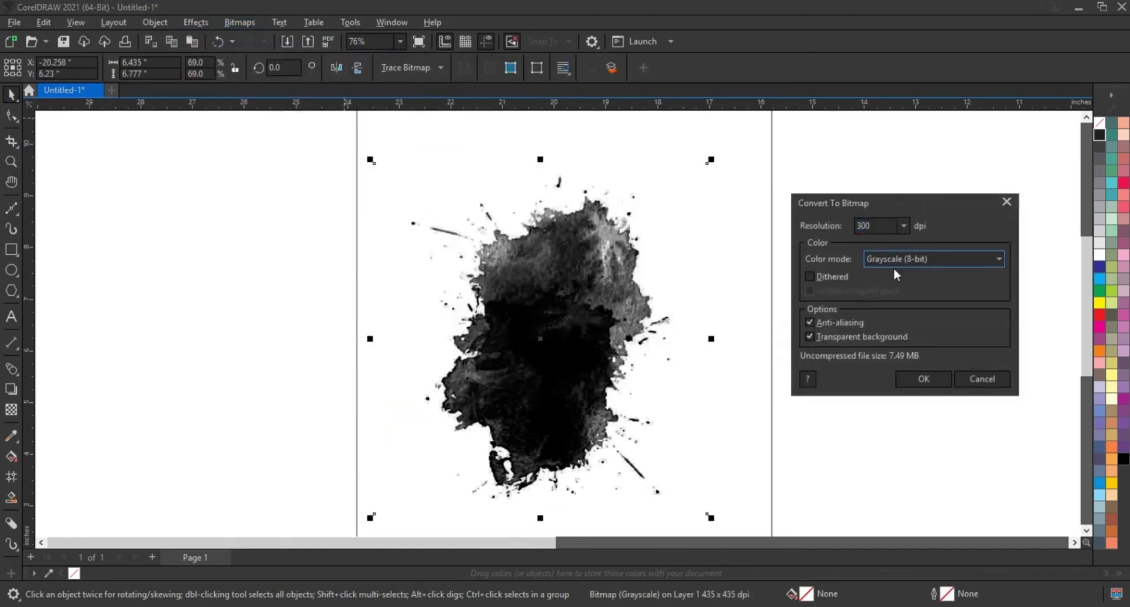
click(891, 319)
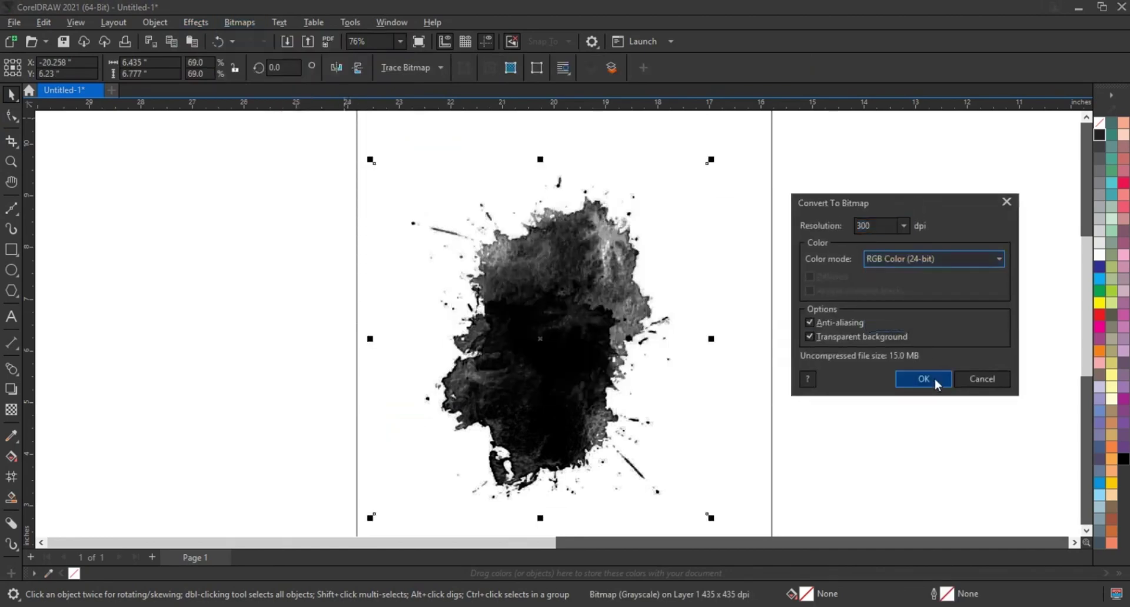
click(929, 379)
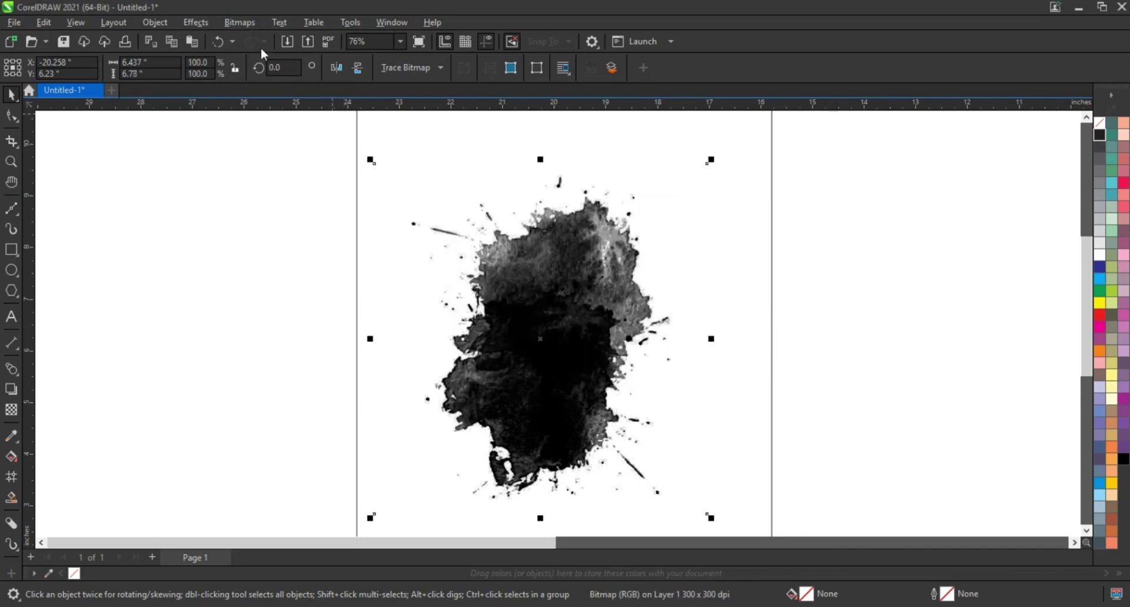
Step: Tint the splash brown with Color Balance, setting Cyan–Red to 46, Magenta–Green to -3 and Yellow–Blue to -46
click(213, 22)
mouse_move(223, 54)
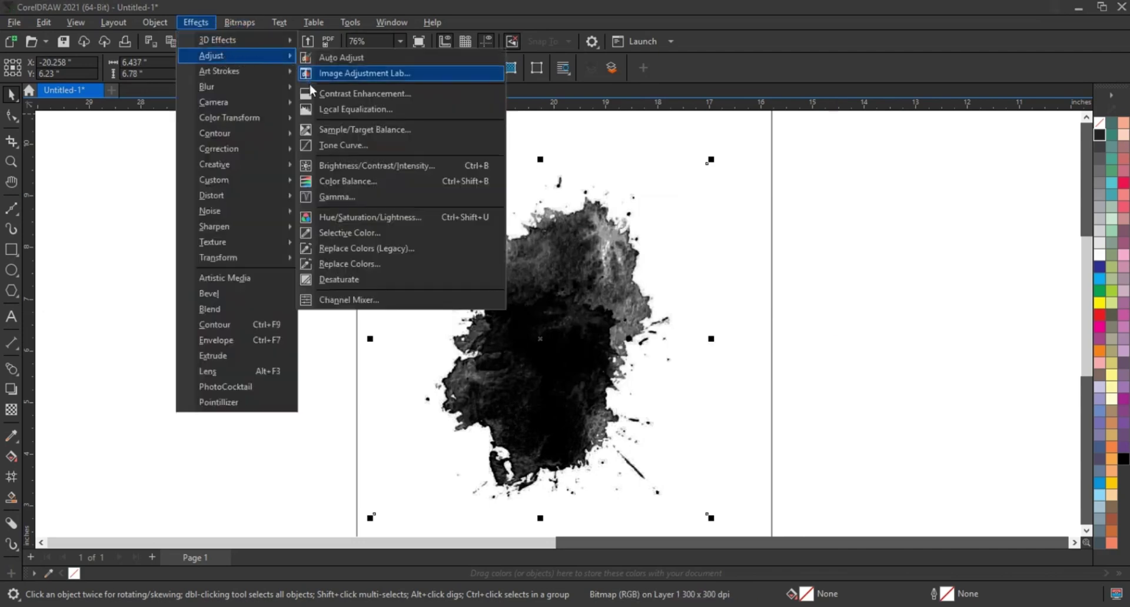
click(345, 176)
drag(527, 183, 872, 186)
click(952, 322)
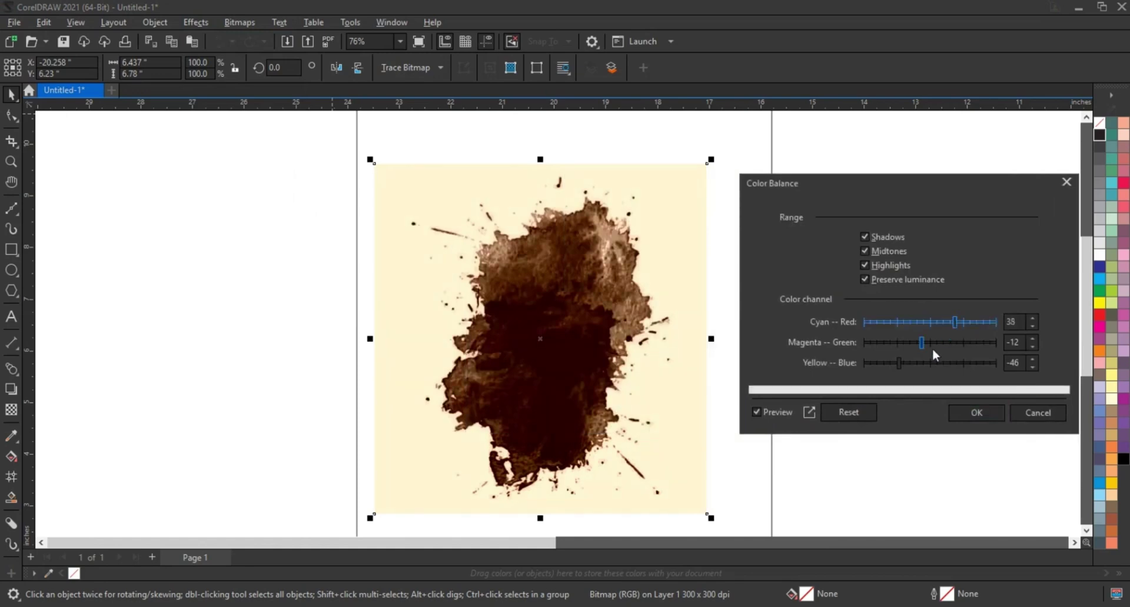
click(928, 343)
mouse_move(926, 341)
mouse_down()
mouse_move(916, 340)
mouse_move(927, 341)
mouse_up()
click(961, 321)
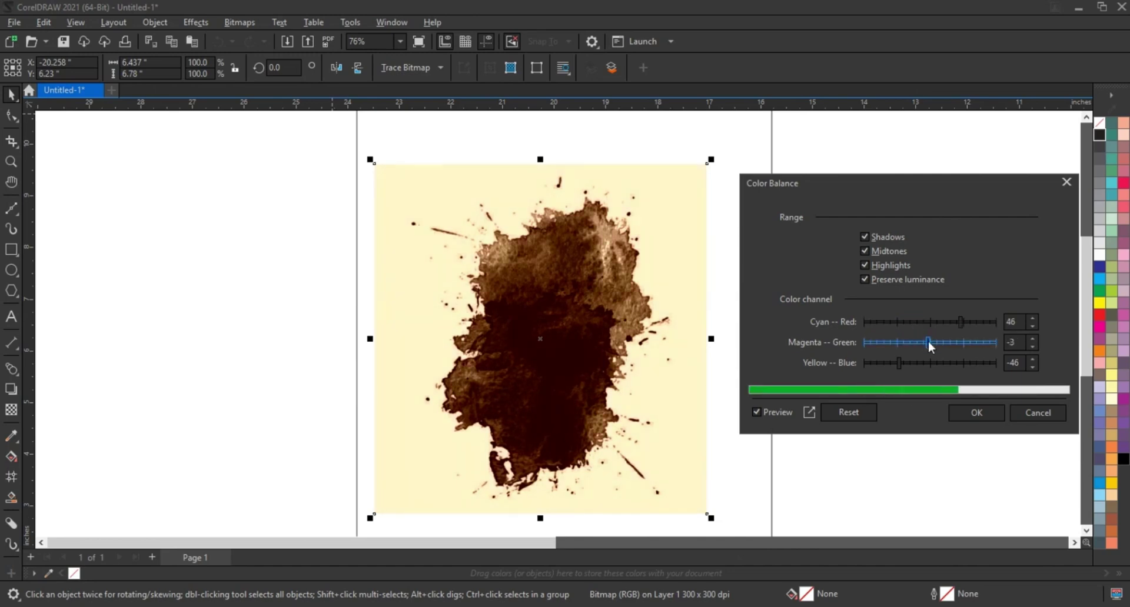
click(975, 413)
Step: Enlarge the brown splash to about 9.16 × 9.64 in and centre it on the rectangle horizontally and vertically
scroll(710, 272, down, 1)
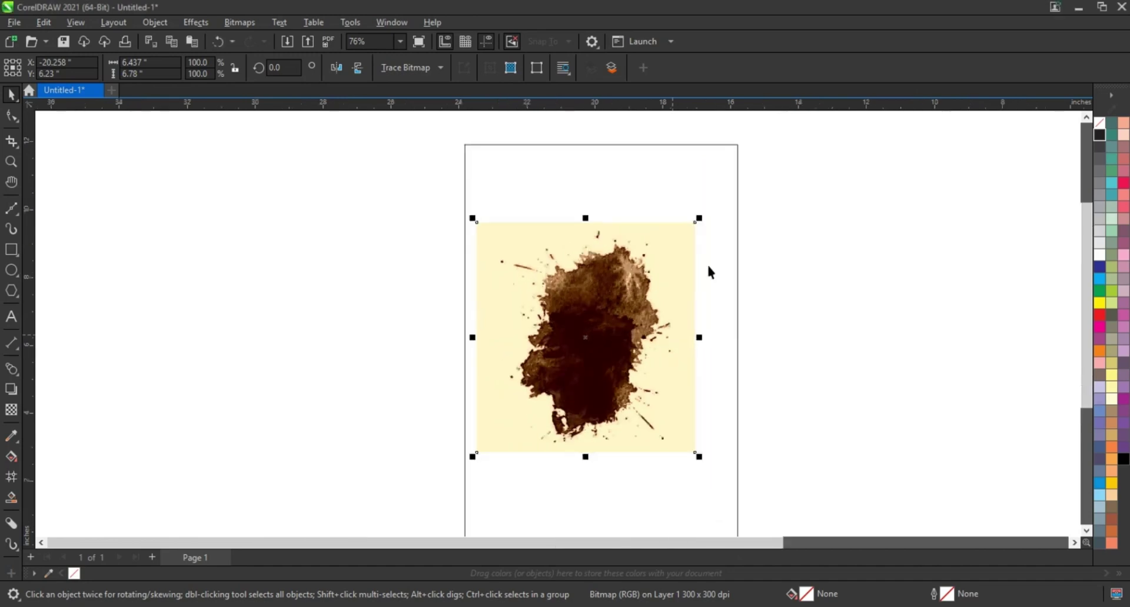
drag(699, 223, 746, 143)
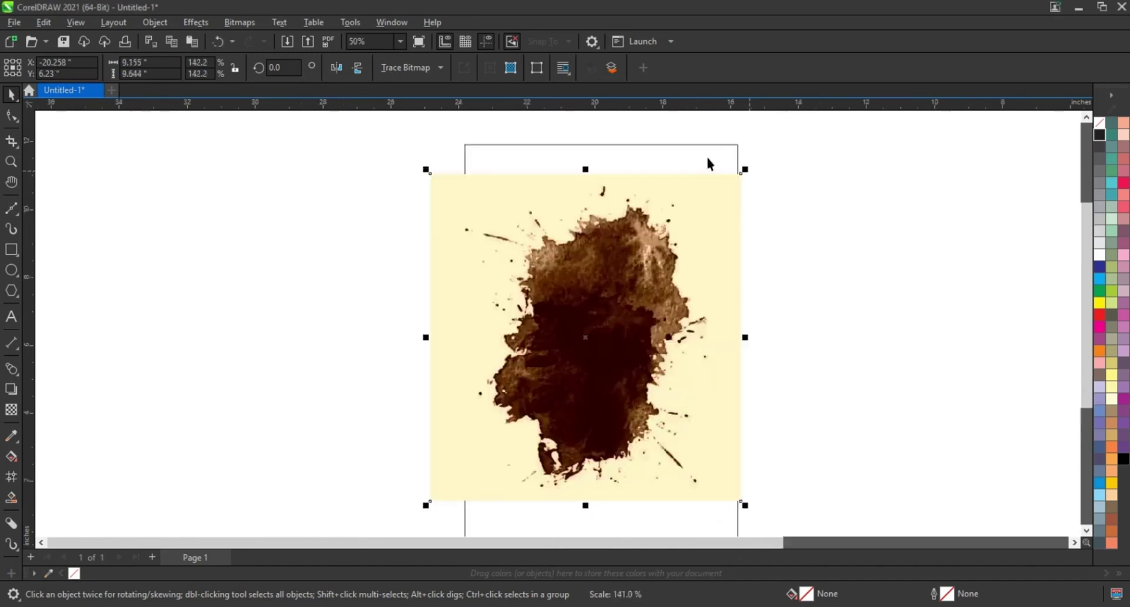
key(c)
key(e)
click(806, 207)
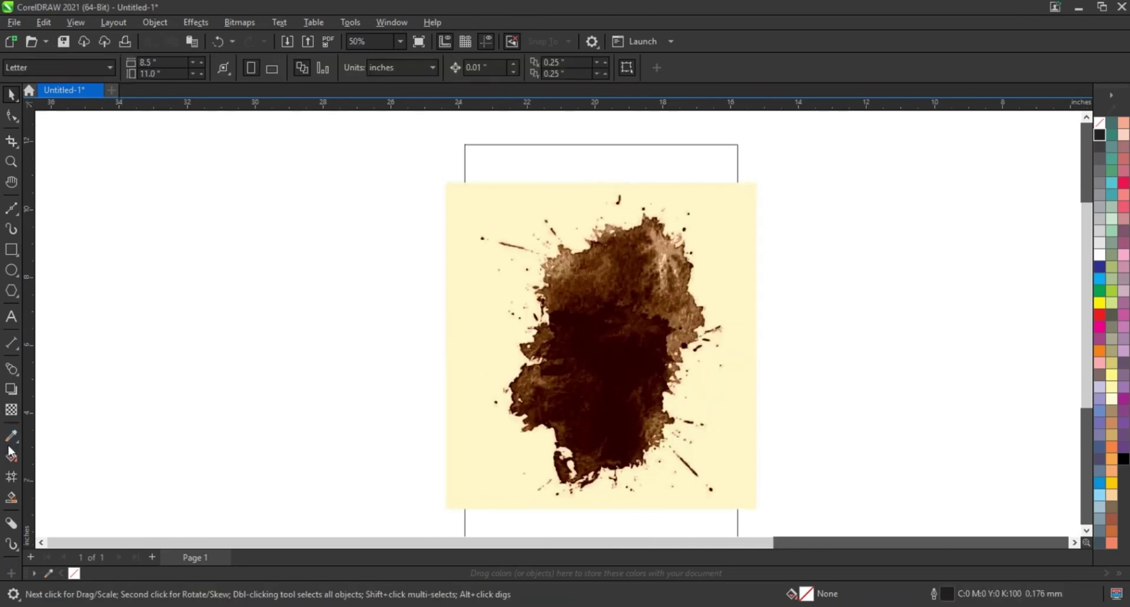
Step: Fill the rectangle with the cream colour sampled from the splash image's background
key(i)
click(496, 214)
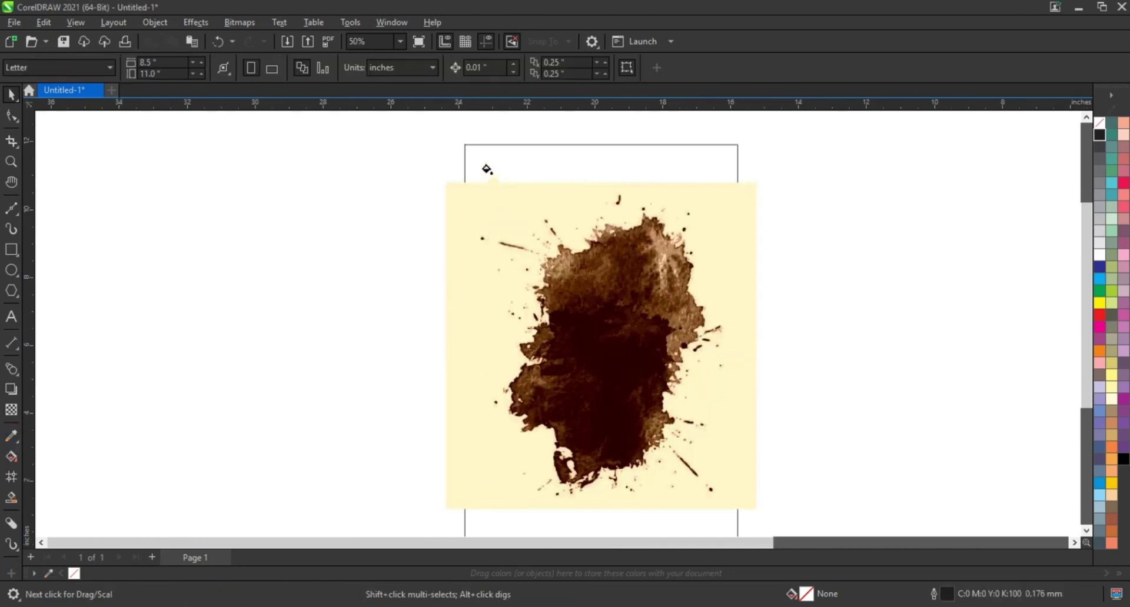
click(485, 168)
click(10, 94)
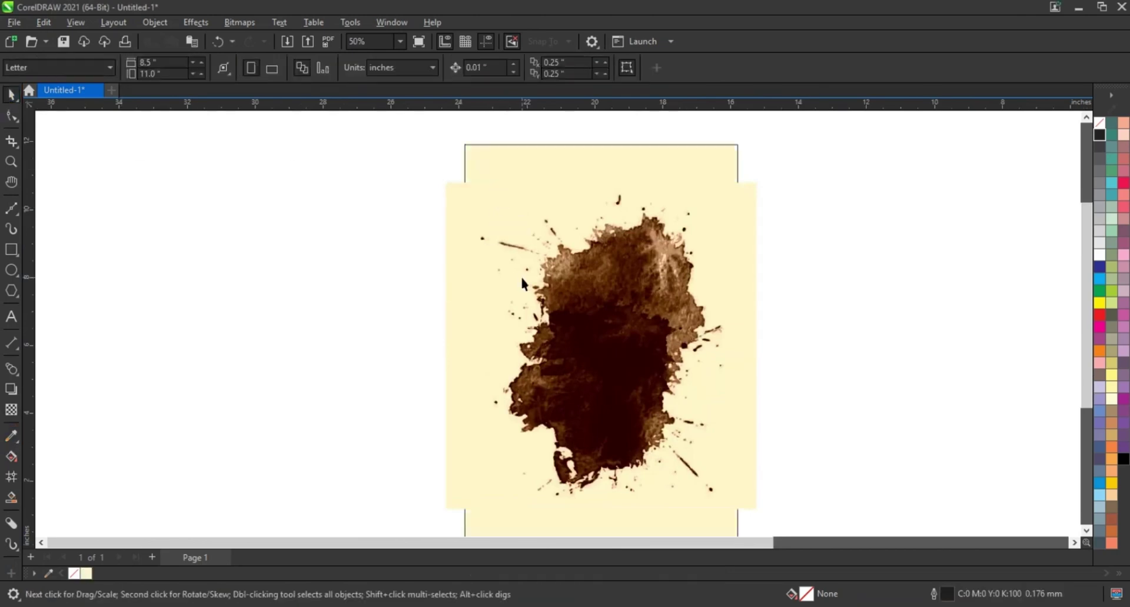
Step: Enlarge the splash image to about 9.83 × 10.36 in and PowerClip it inside the cream rectangle
click(450, 184)
drag(442, 178, 429, 165)
right_click(628, 277)
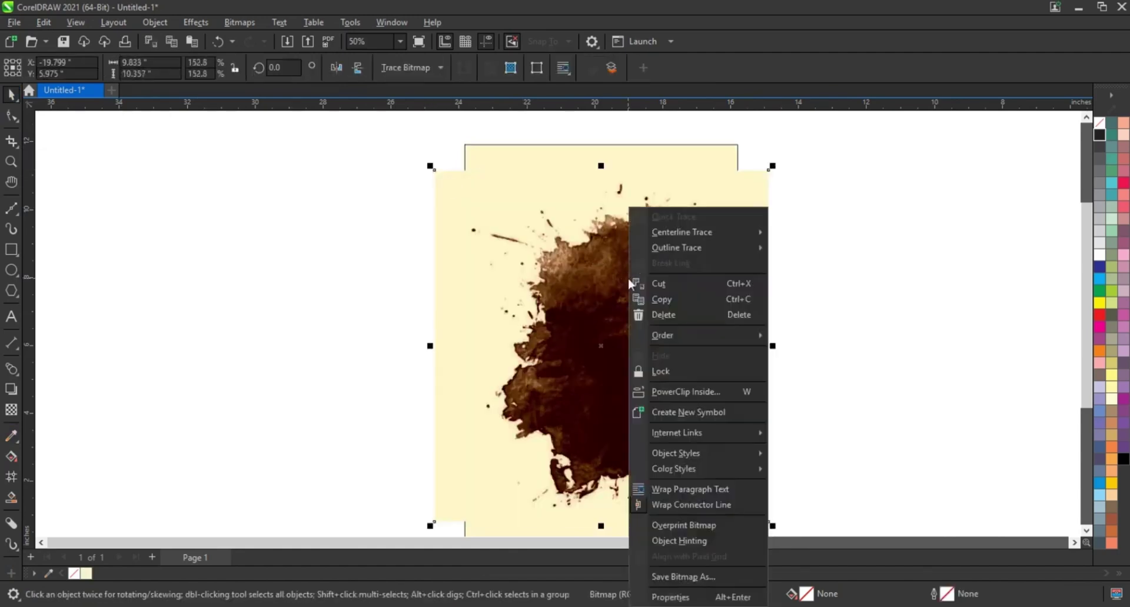
click(676, 392)
click(653, 158)
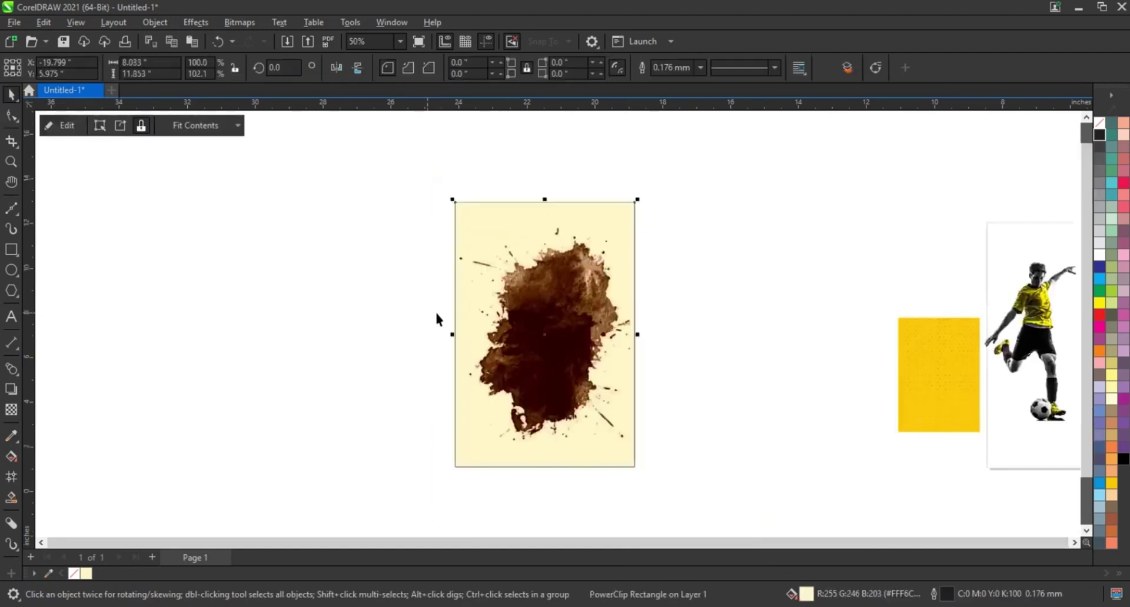
Step: Move the soccer player image onto the brown splash in the cream rectangle
scroll(437, 319, down, 2)
click(399, 266)
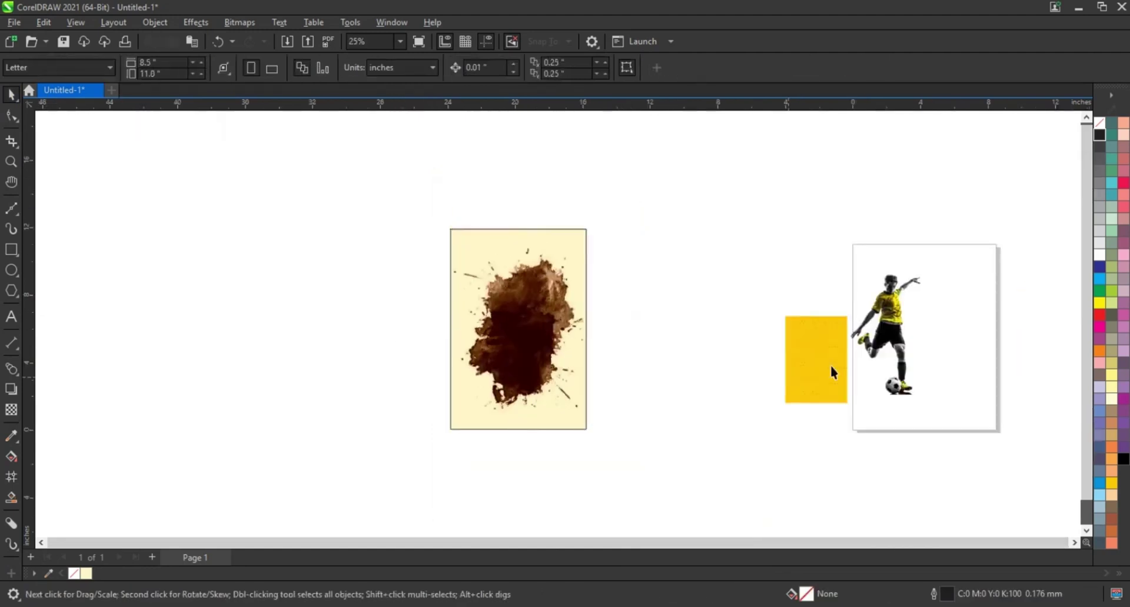
click(892, 338)
drag(893, 334, 571, 363)
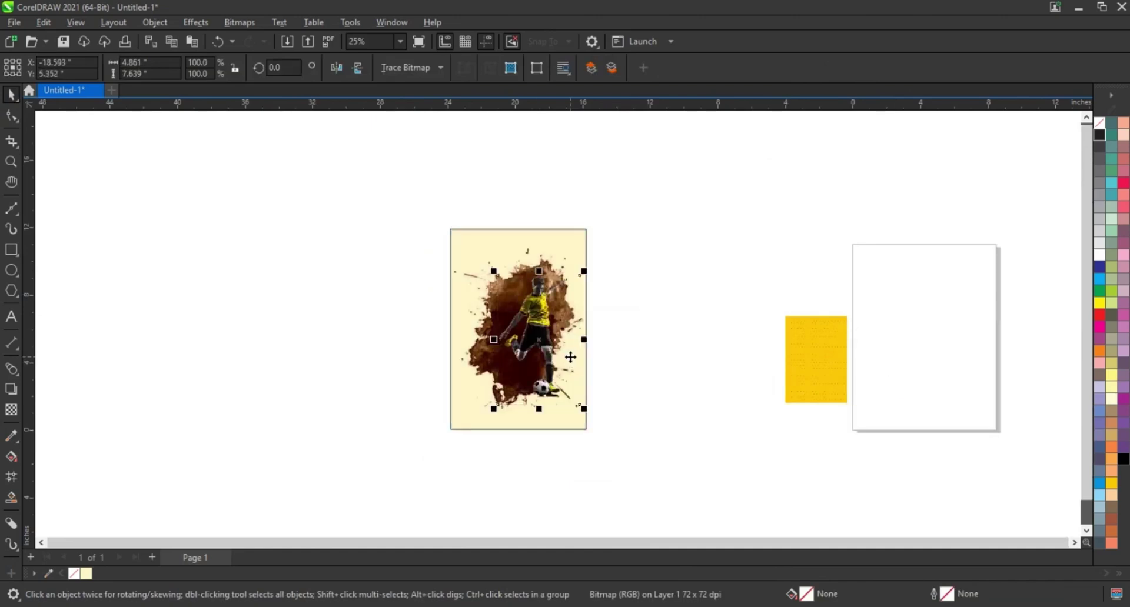
shift+click(558, 418)
key(shift+F2)
key(Escape)
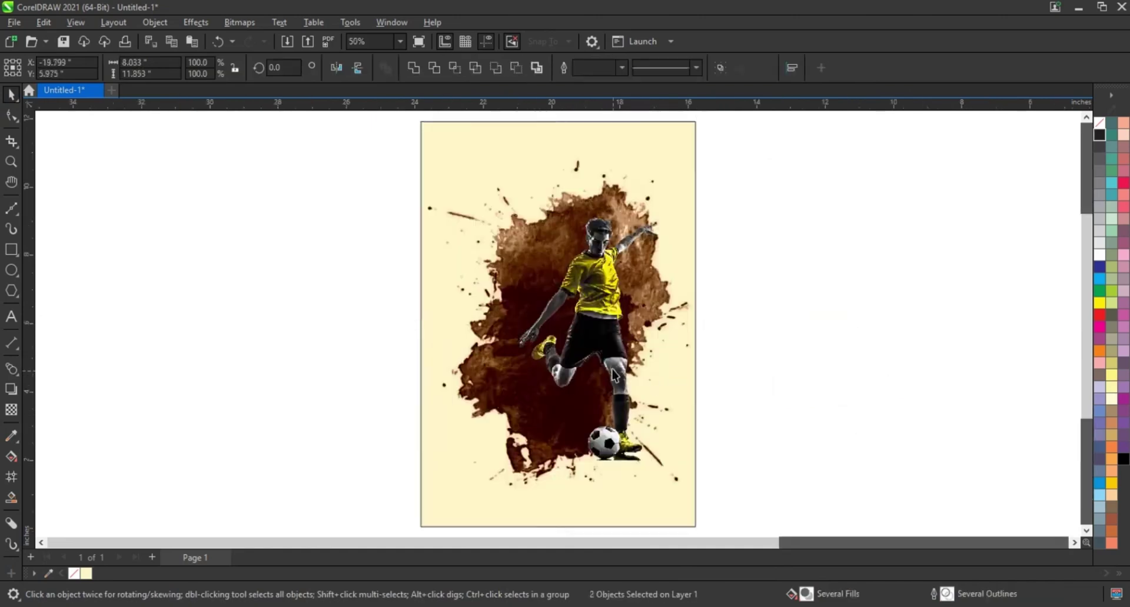
Step: Enlarge the soccer player to about 6.13 × 9.63 in and reposition him over the splash
drag(614, 366, 642, 369)
drag(702, 210, 722, 188)
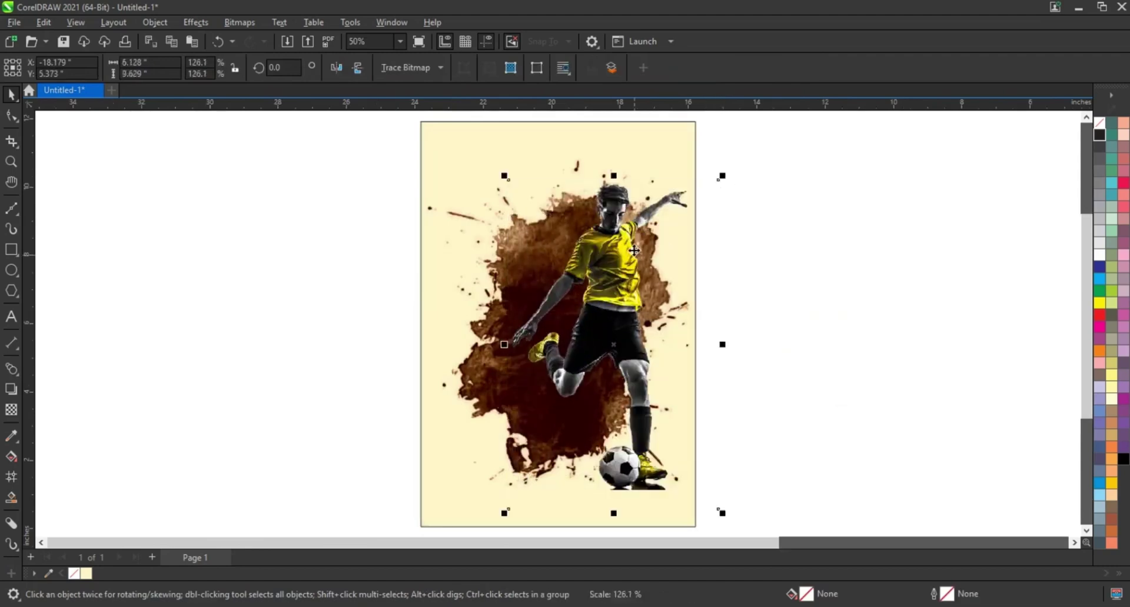
drag(634, 251, 635, 241)
drag(634, 247, 626, 247)
scroll(656, 228, up, 1)
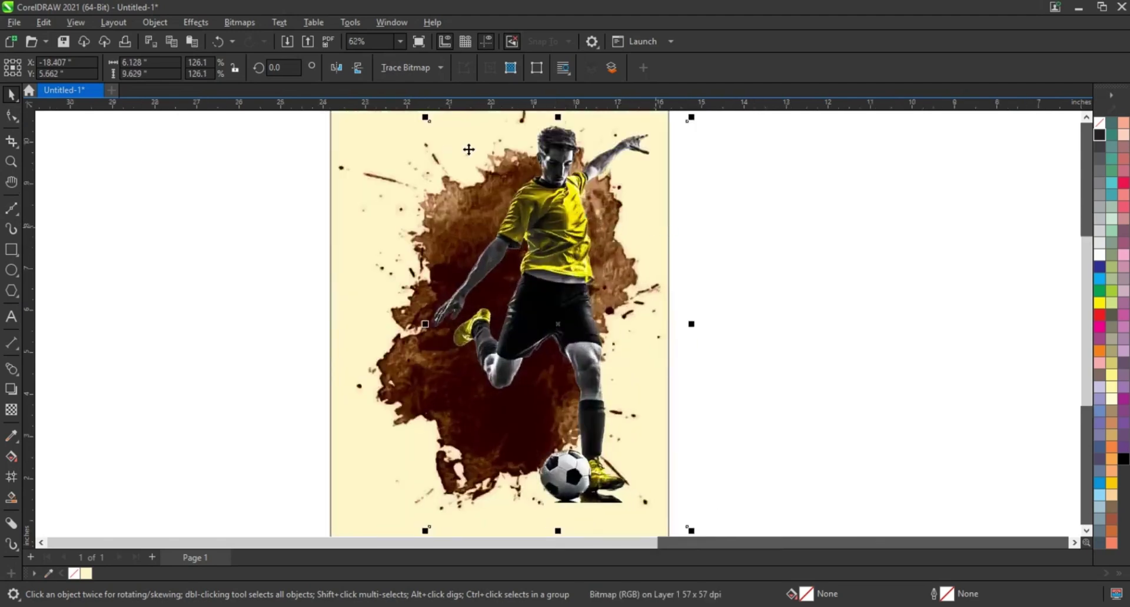
Step: Mirror the soccer player horizontally, shift him inward and scale him to about 5.96 × 9.37 in
click(336, 68)
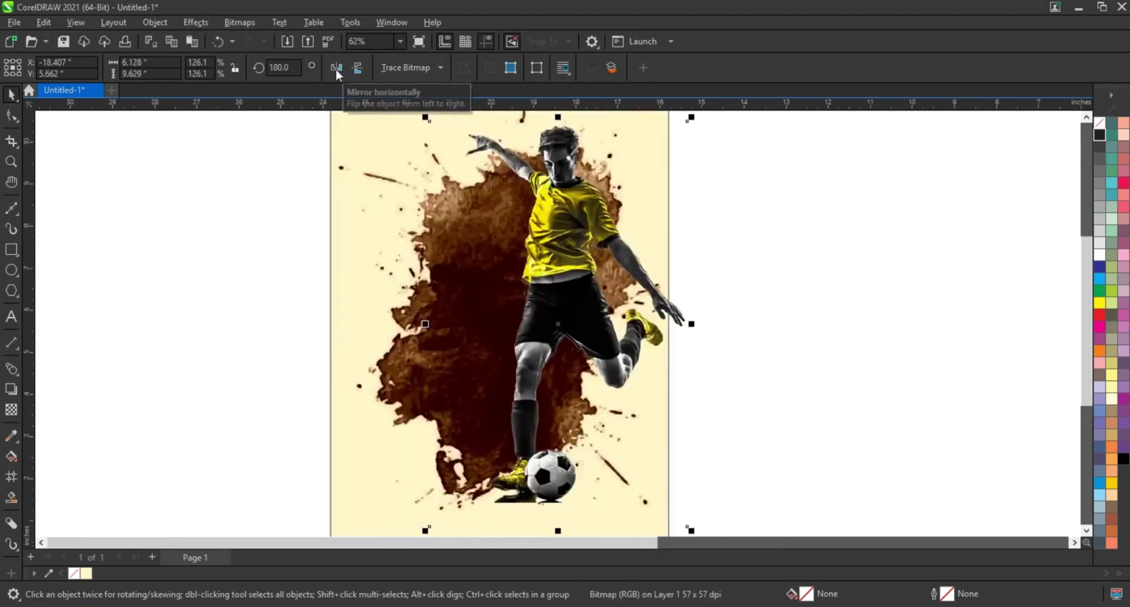
drag(575, 276, 561, 278)
drag(678, 123, 674, 127)
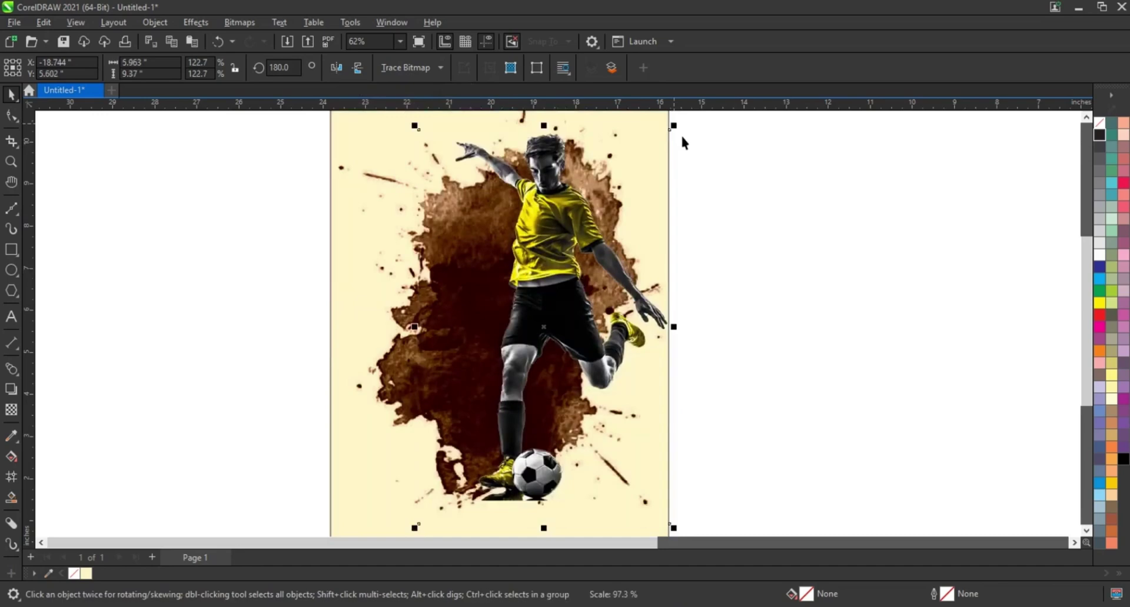
Step: Tint the soccer player with Color Balance, setting Cyan–Red to 41, Magenta–Green to -3 and Yellow–Blue to -46
click(206, 26)
mouse_move(222, 57)
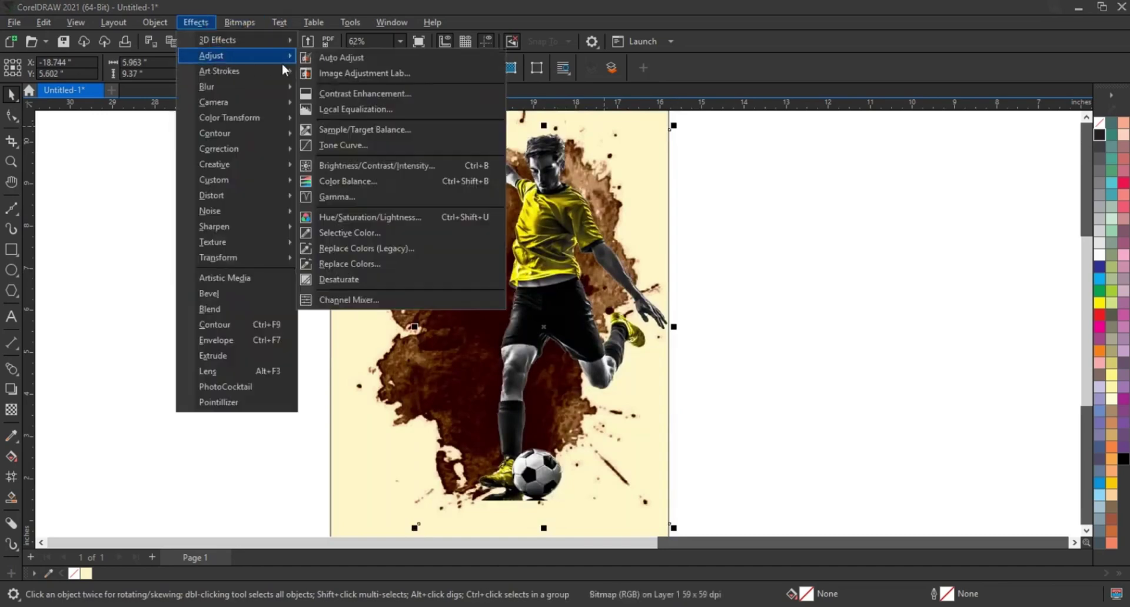
click(346, 182)
drag(563, 178, 884, 181)
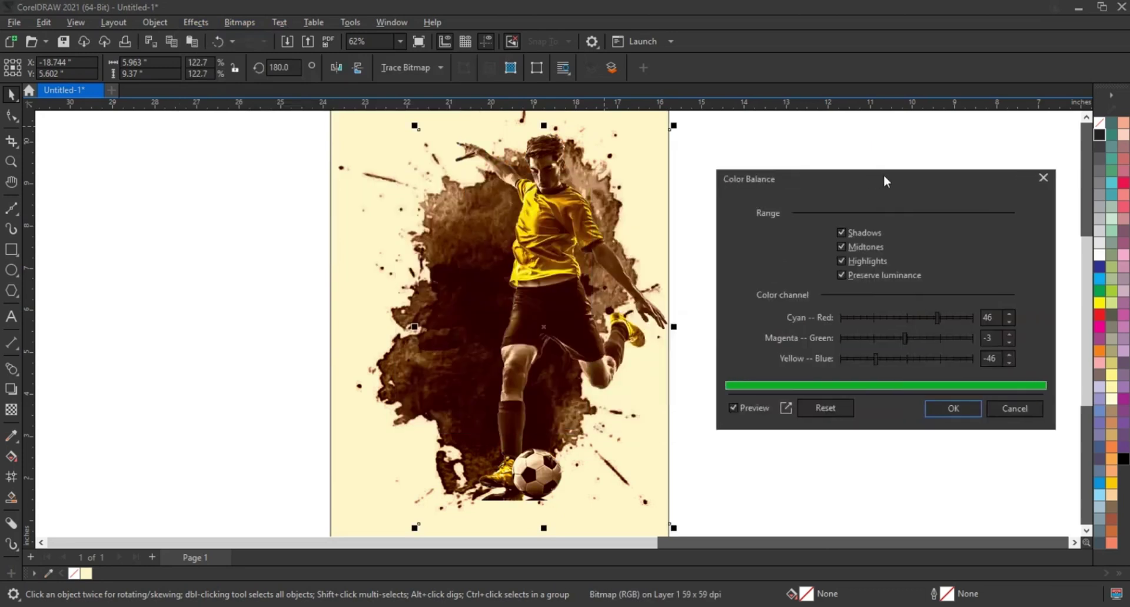
click(930, 318)
drag(931, 316, 934, 317)
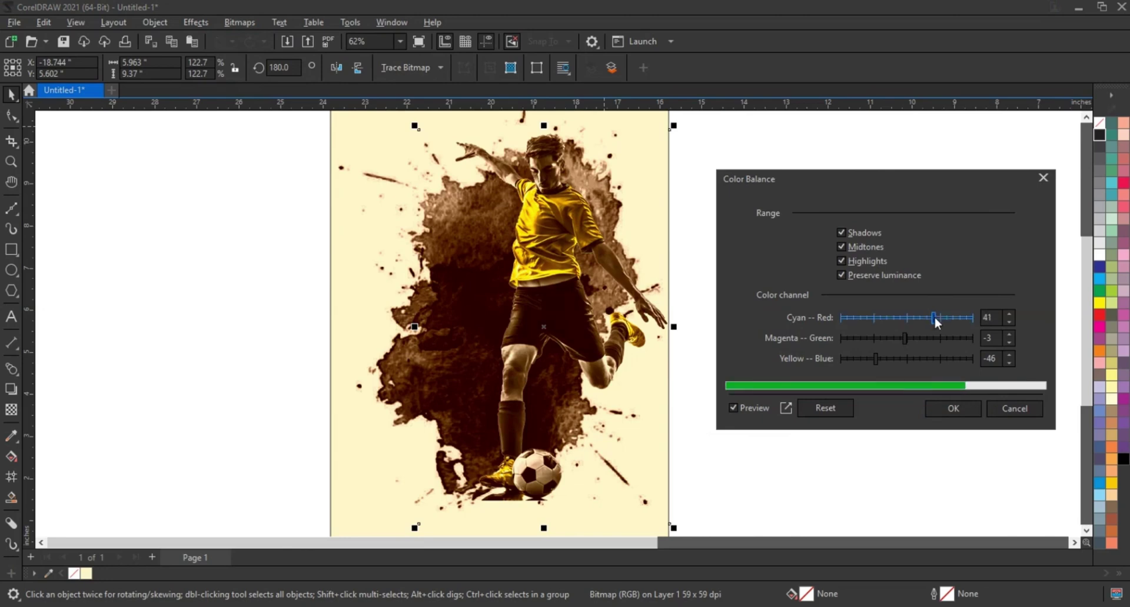
click(952, 410)
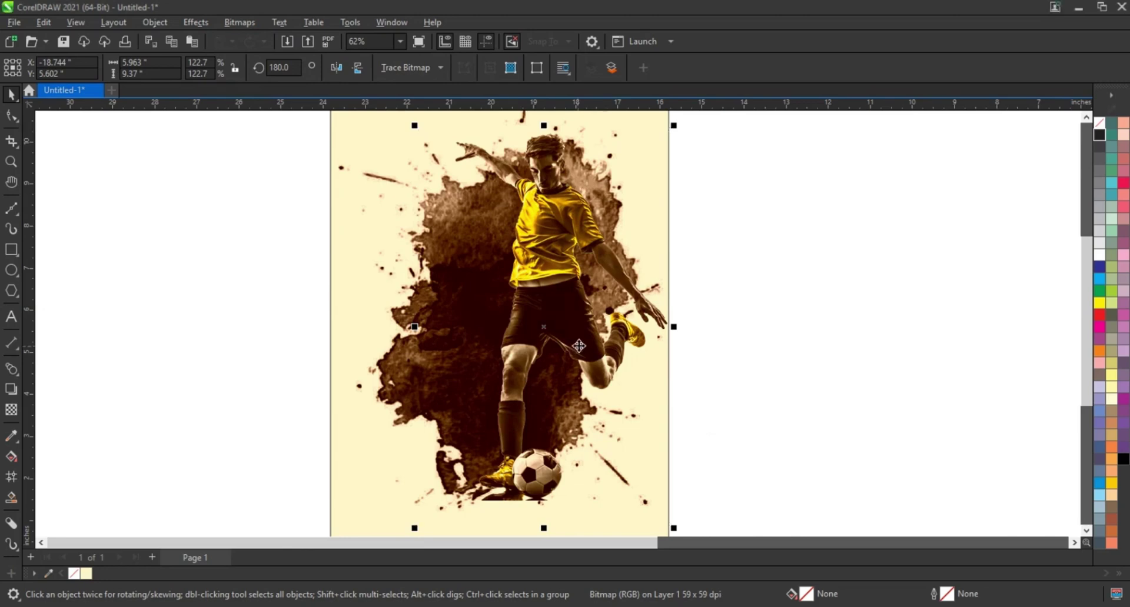
Step: Shift the soccer player slightly right and down on the splash
drag(580, 346, 582, 347)
scroll(778, 277, down, 1)
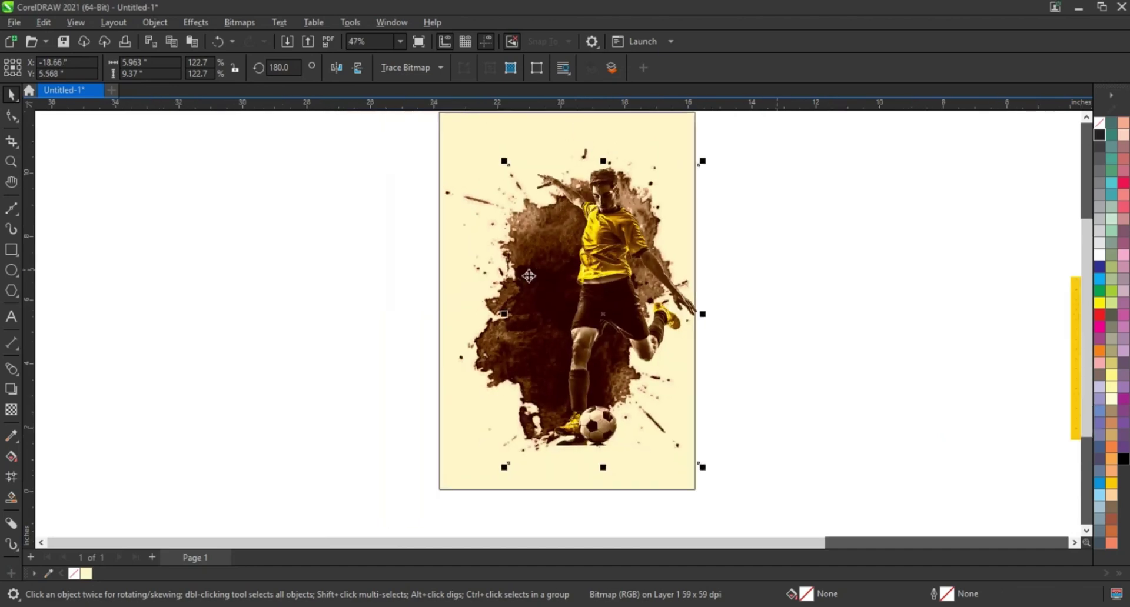
click(312, 277)
scroll(408, 380, down, 2)
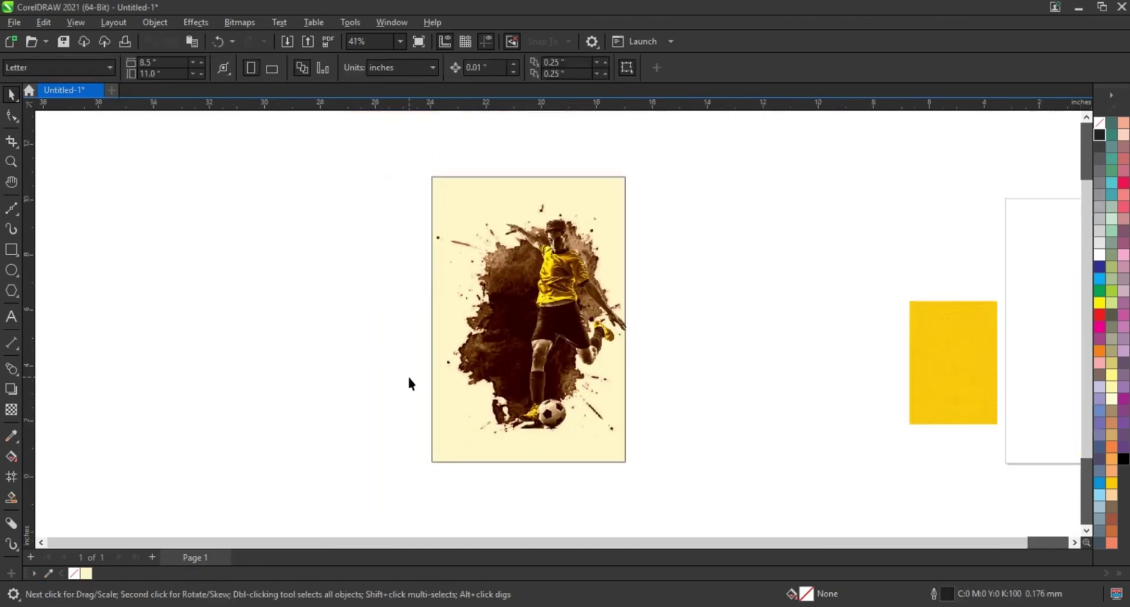
Step: Add the artistic text "SOCCER" in Jersey M54 at 24 pt on the empty area beside the poster
scroll(408, 378, down, 2)
click(11, 162)
drag(362, 184, 690, 453)
key(F8)
click(141, 374)
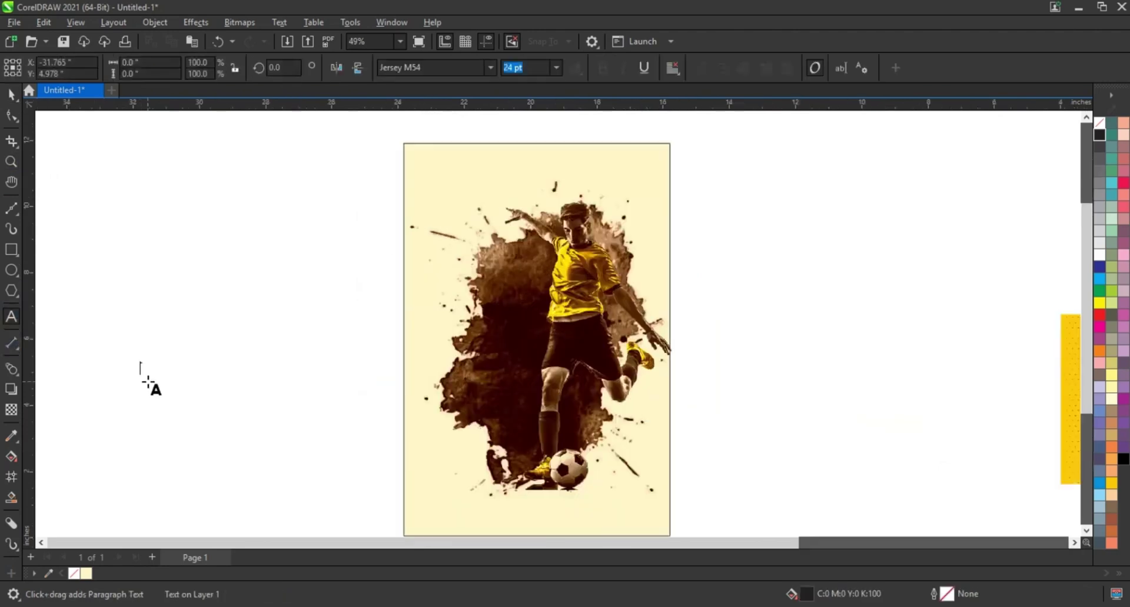
text(SOCCER)
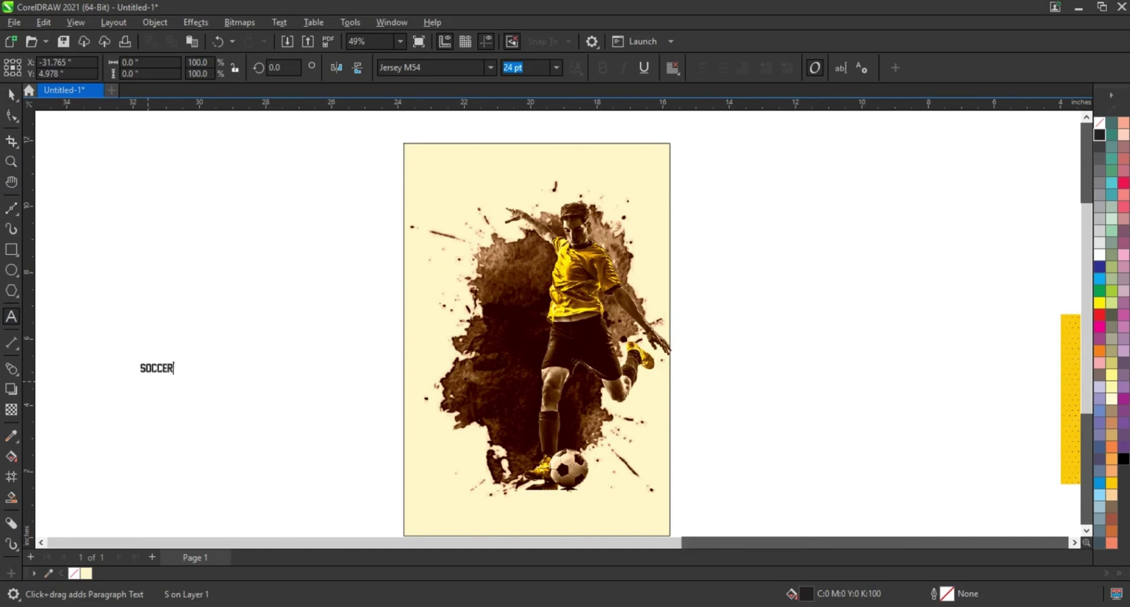
Step: Rotate the SOCCER text 90°, enlarge it to about 2.32 × 8.8 in and place it along the player's left side
click(11, 95)
key(space)
drag(177, 377, 492, 304)
click(371, 401)
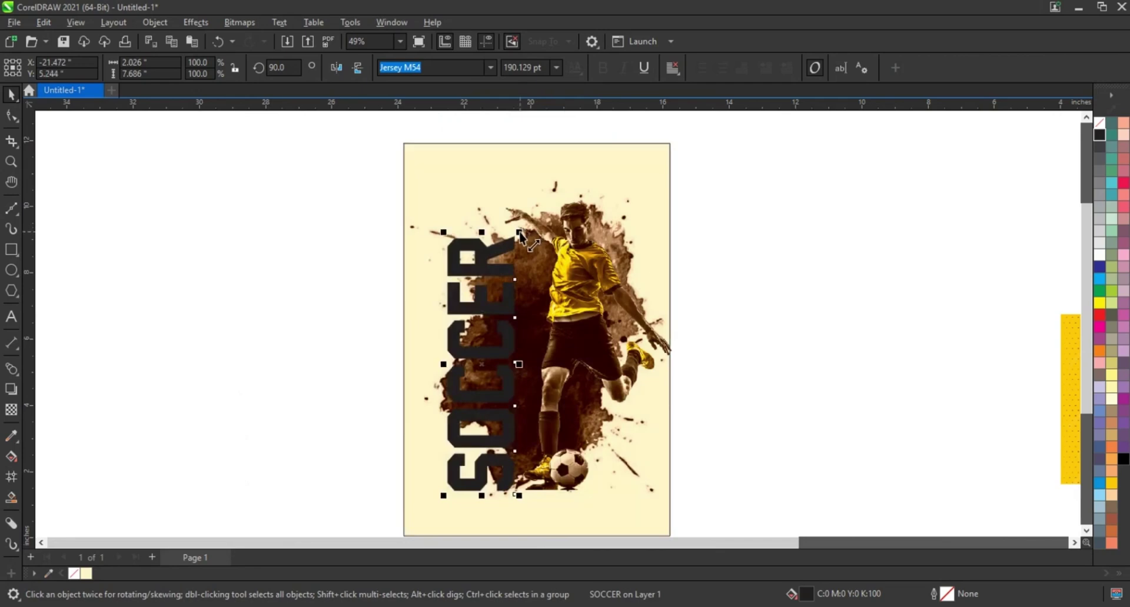
drag(520, 233, 528, 195)
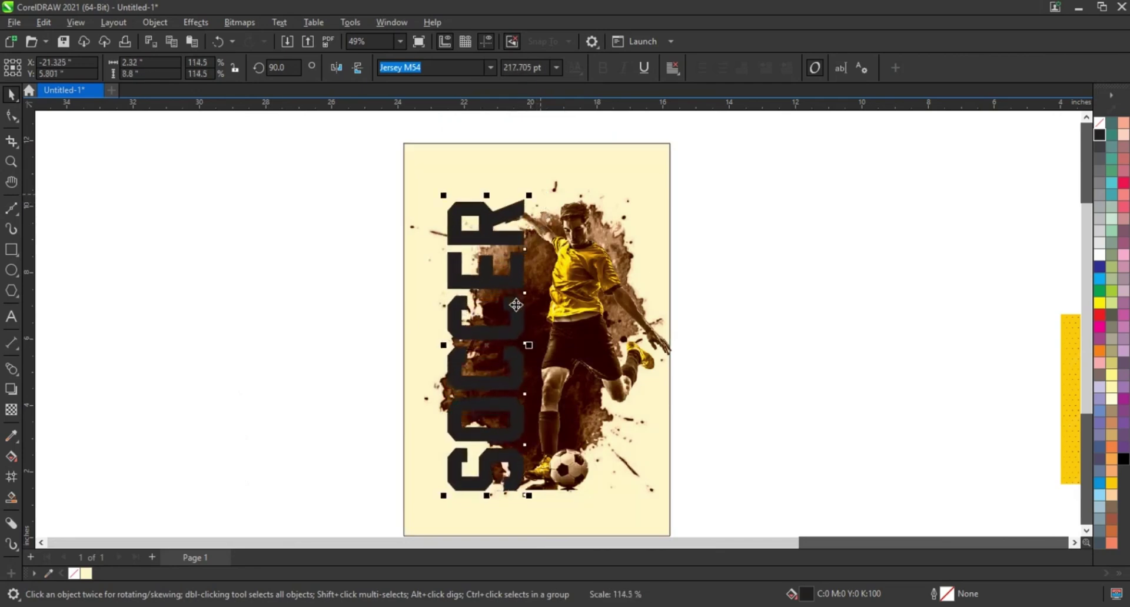
drag(516, 304, 517, 300)
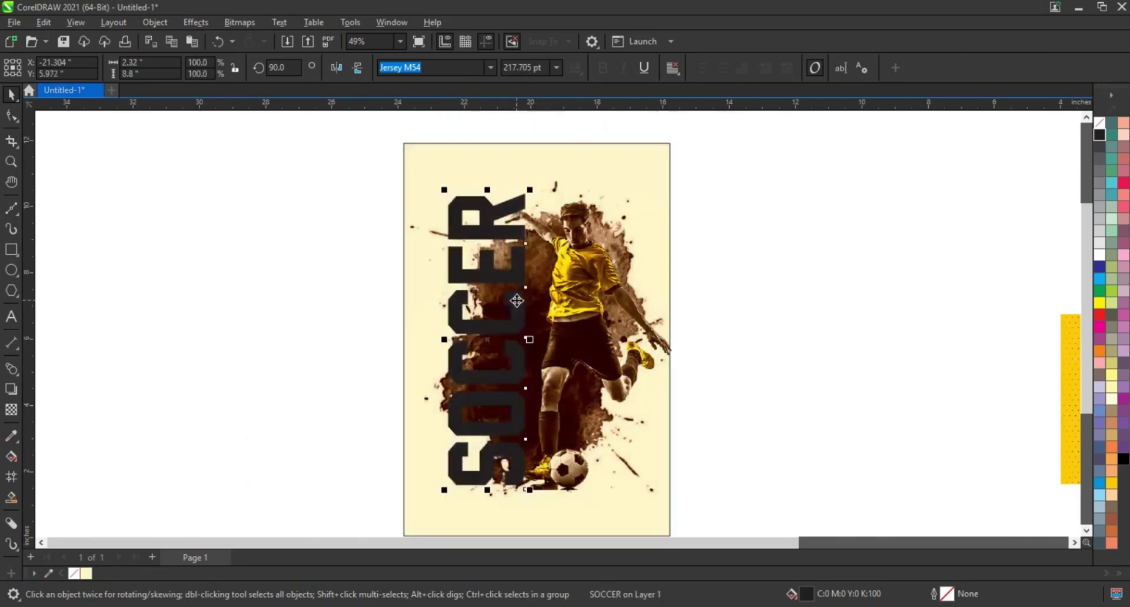
Step: Try a white fill on the SOCCER text, then undo it and fill the text with C:100 M:100 Y:100 K:100 black
click(1099, 255)
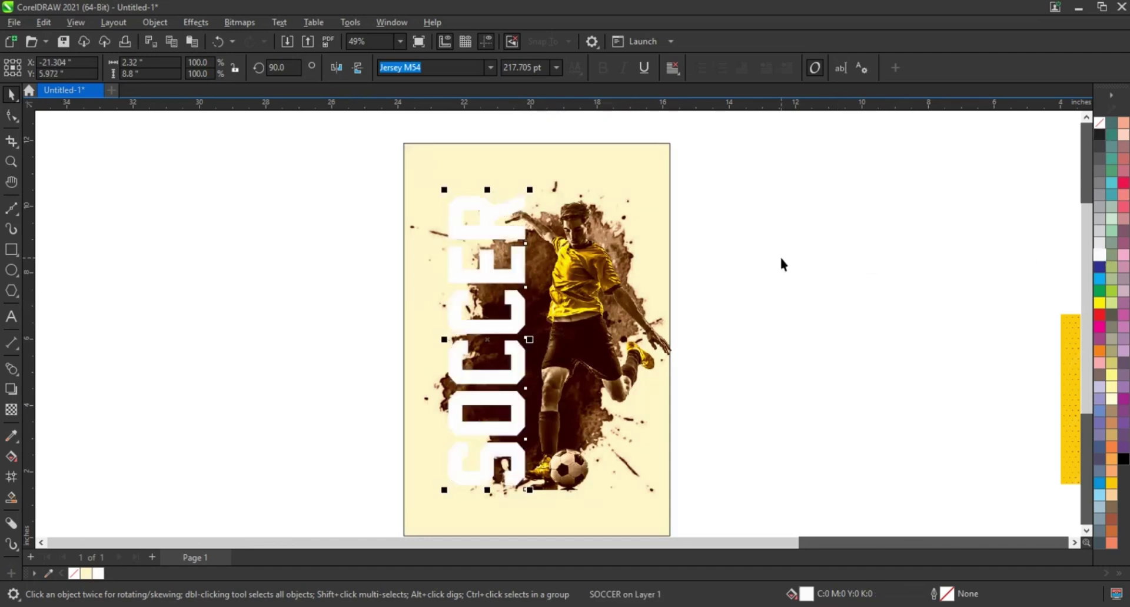
scroll(782, 262, up, 1)
key(ctrl+z)
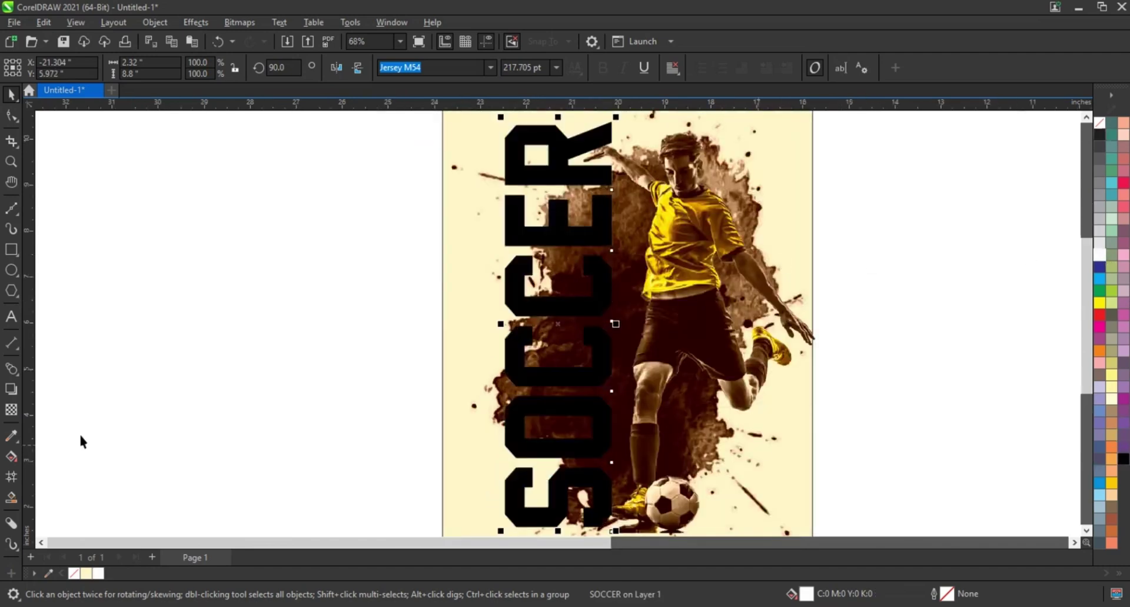
Step: Add a one-step outside contour of 0.075 in around the SOCCER text
click(16, 373)
click(37, 385)
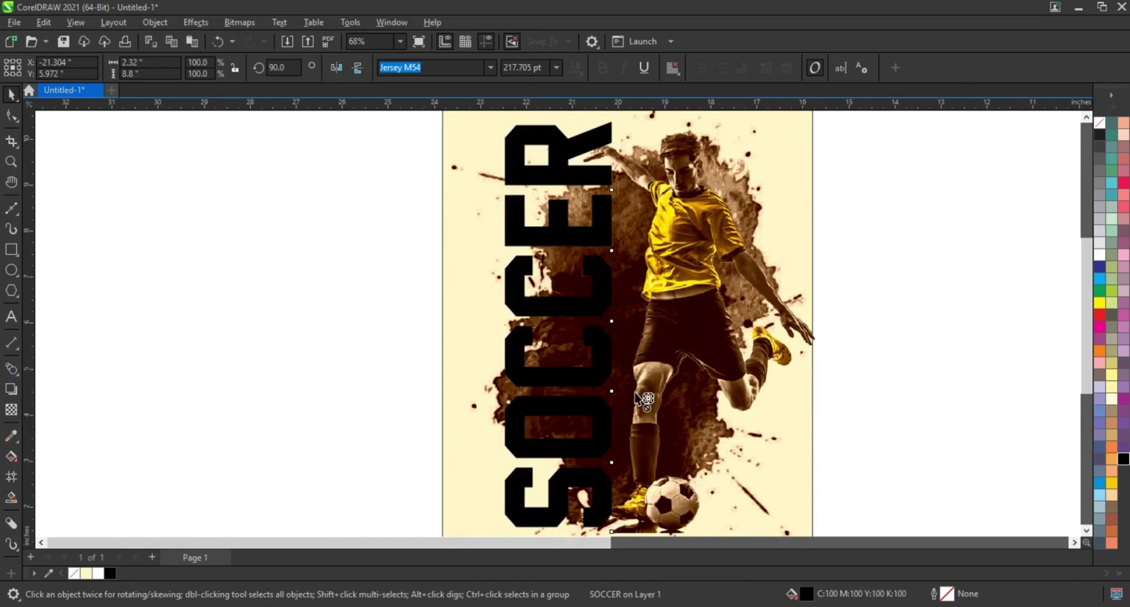
drag(610, 364, 616, 368)
click(11, 96)
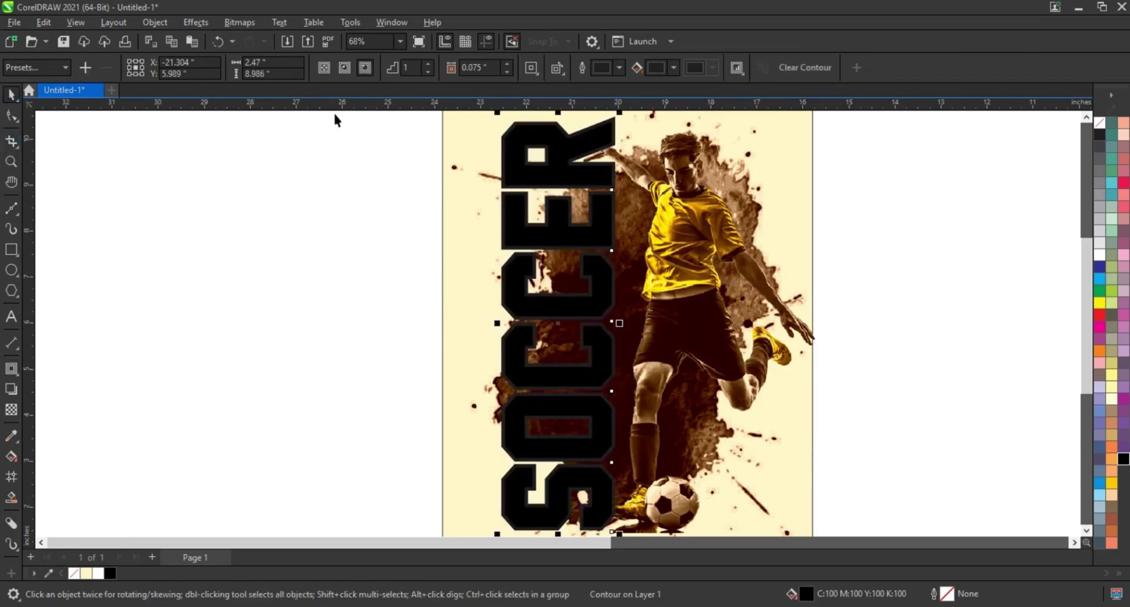
Step: Break the contour apart and weld it with the SOCCER text into one shape
click(155, 24)
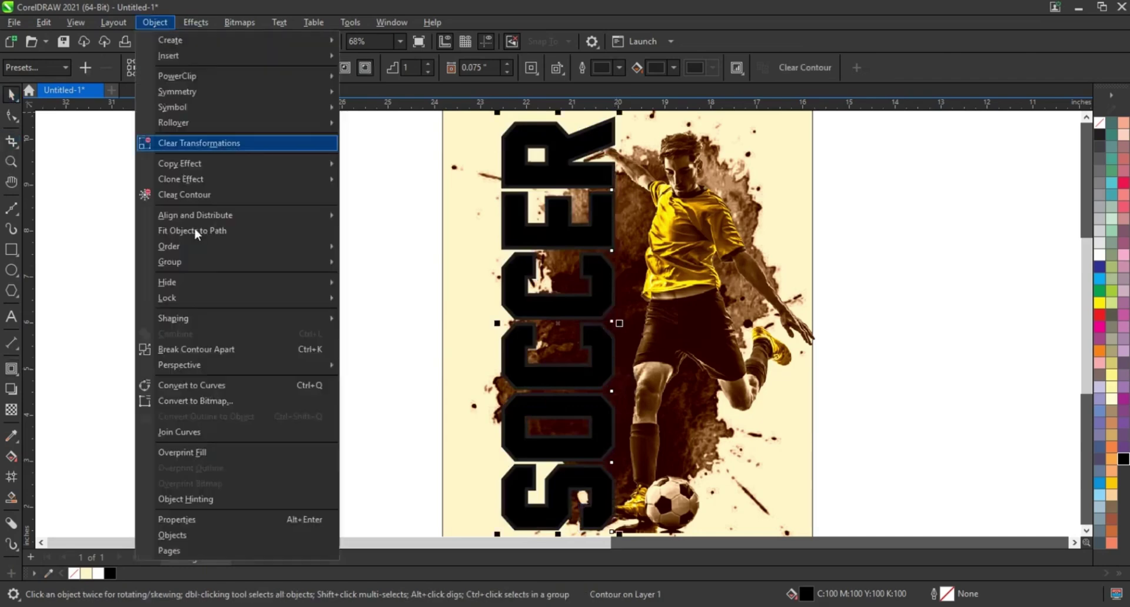
click(219, 349)
click(499, 220)
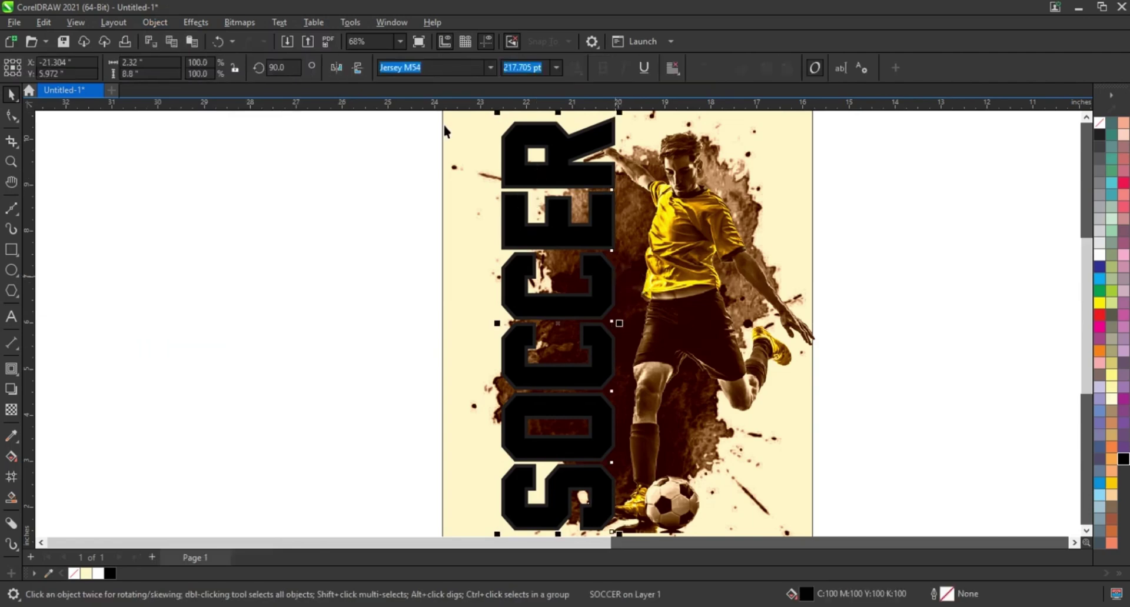
shift+click(505, 131)
click(411, 70)
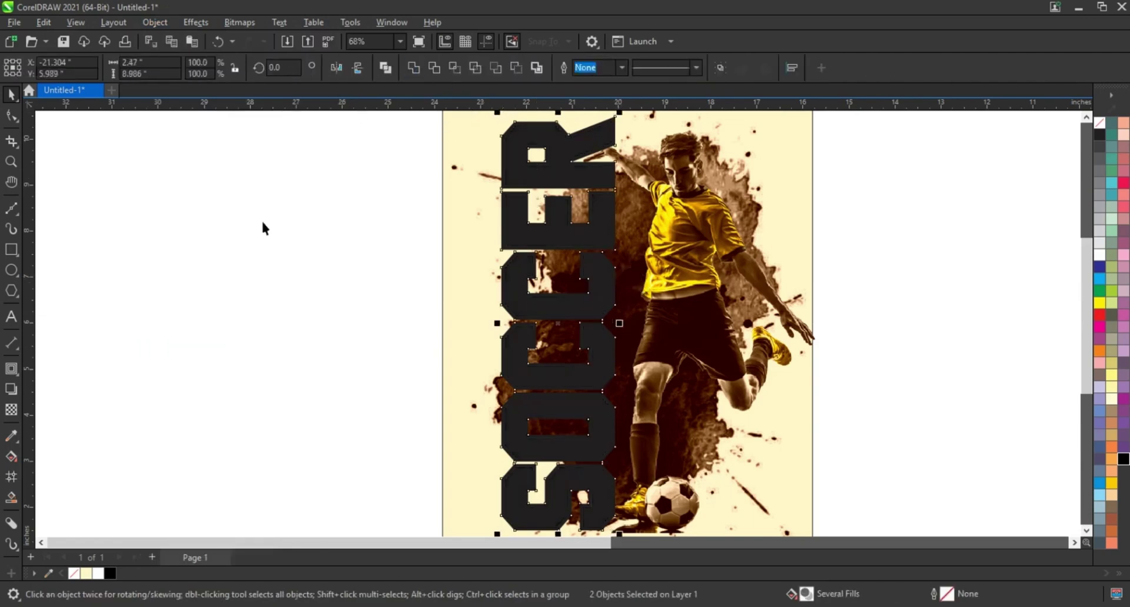
click(222, 238)
scroll(228, 295, down, 4)
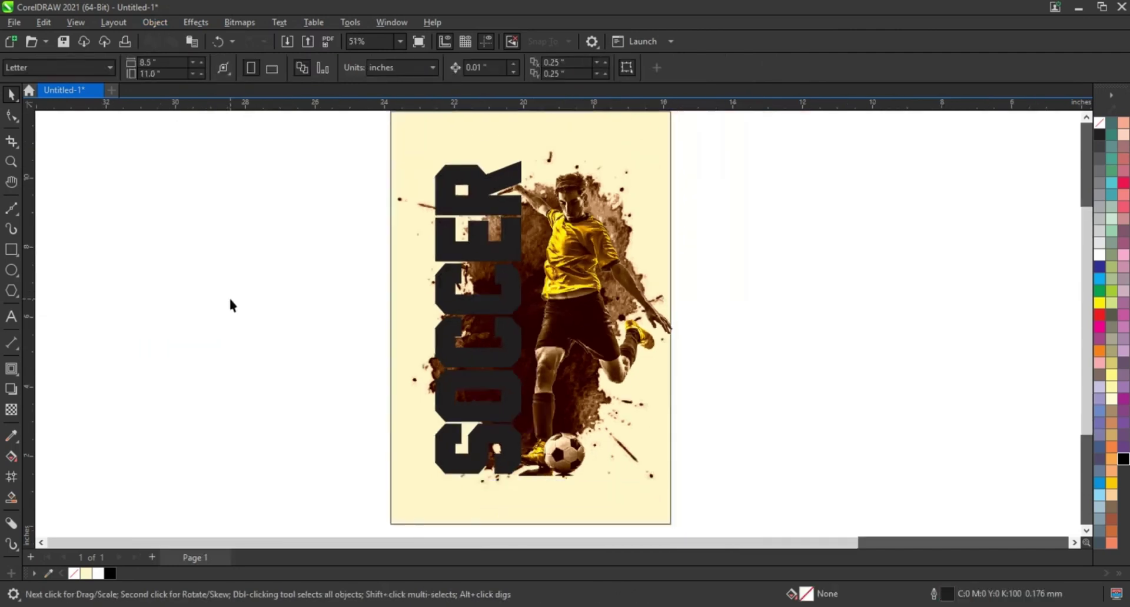
Step: Move the yellow dotted pattern image next to the SOCCER lettering and bring it to the front
click(894, 376)
drag(913, 360, 312, 318)
click(12, 162)
drag(253, 184, 588, 447)
click(11, 95)
key(shift+Page_Up)
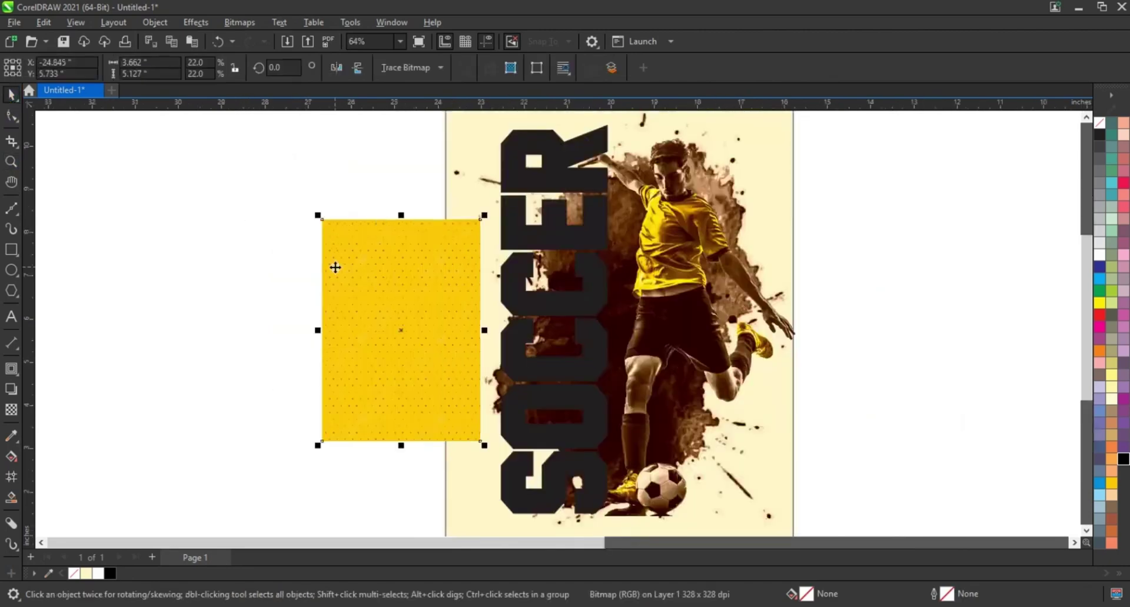
Step: Deepen the yellow dotted pattern with a Gamma value of 0.66
click(195, 22)
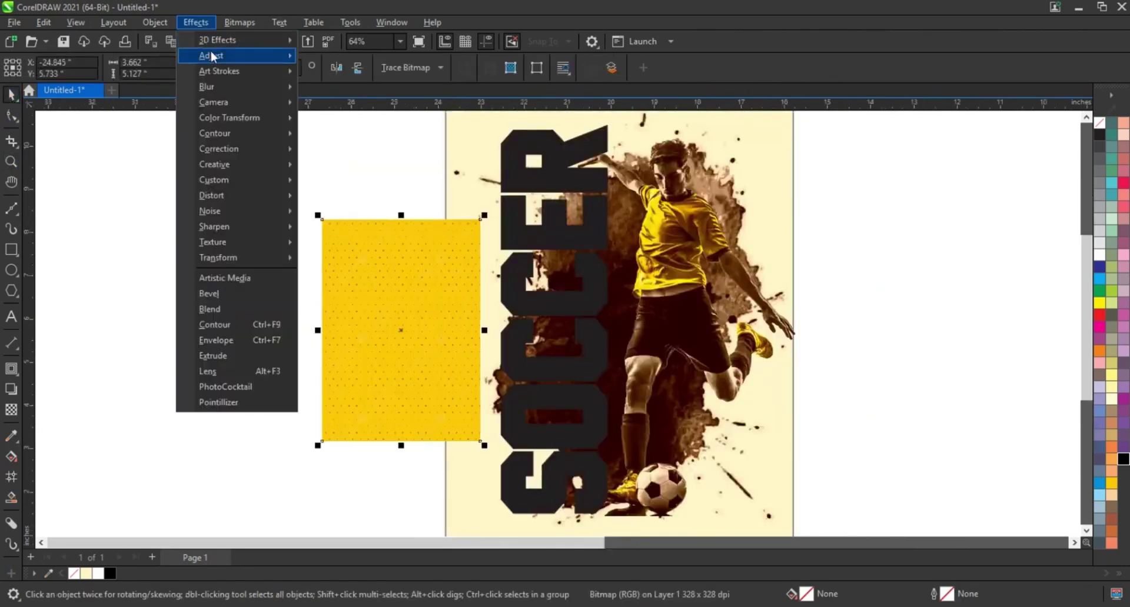
mouse_move(221, 55)
click(328, 196)
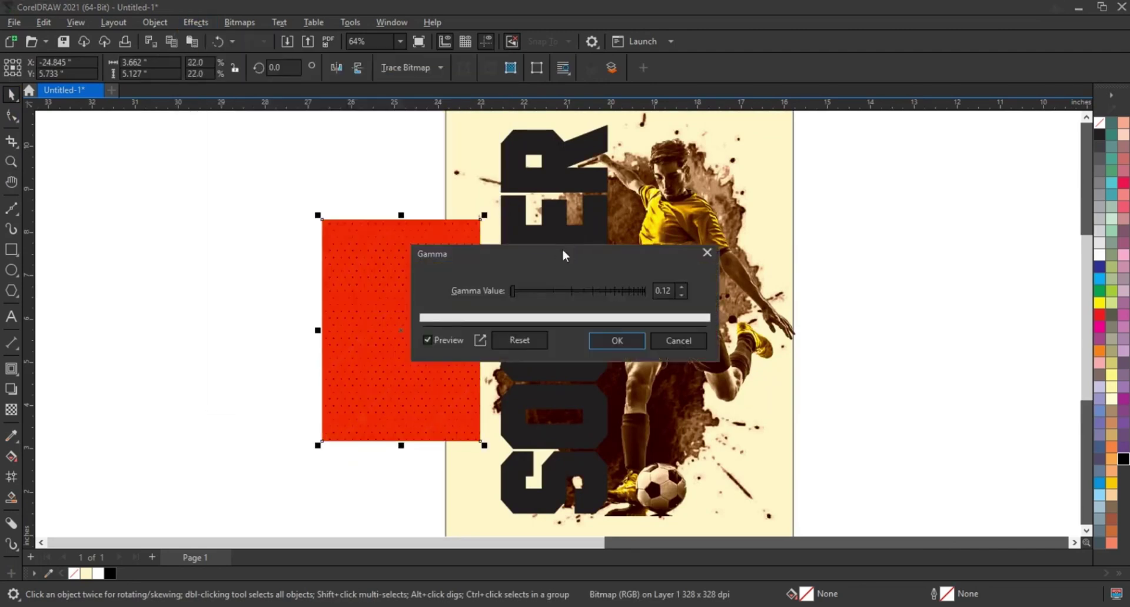
drag(563, 249, 802, 245)
click(791, 288)
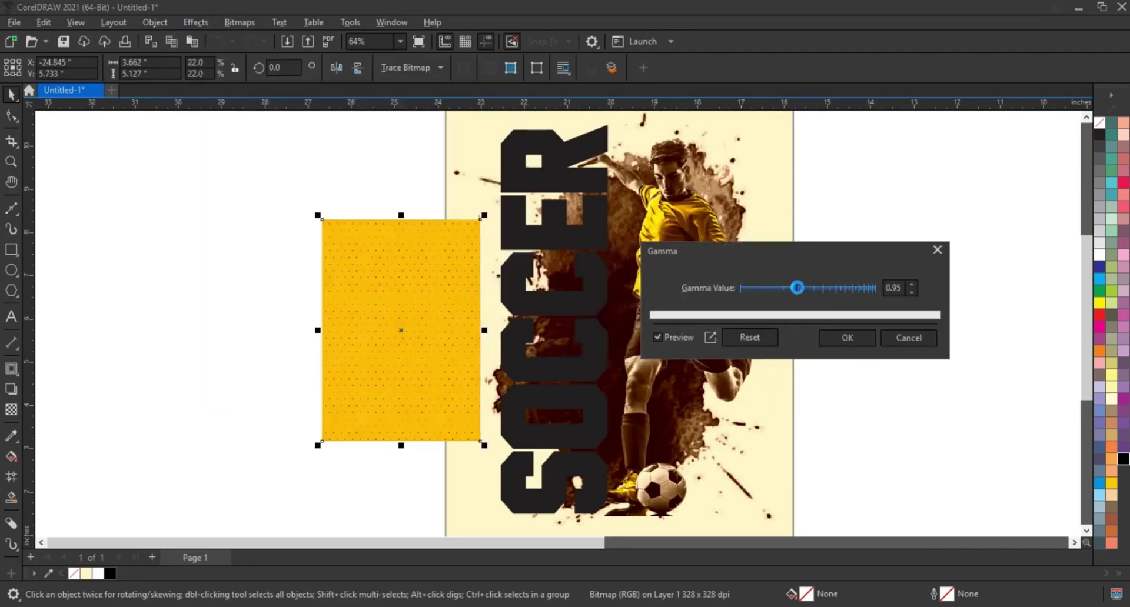
drag(781, 289, 787, 288)
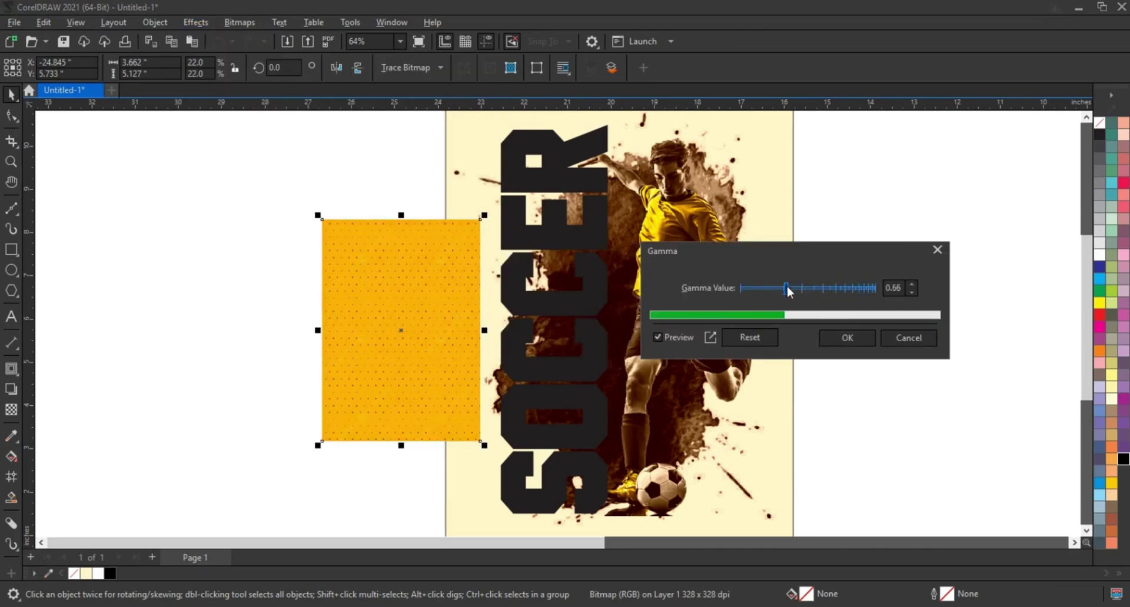
click(831, 341)
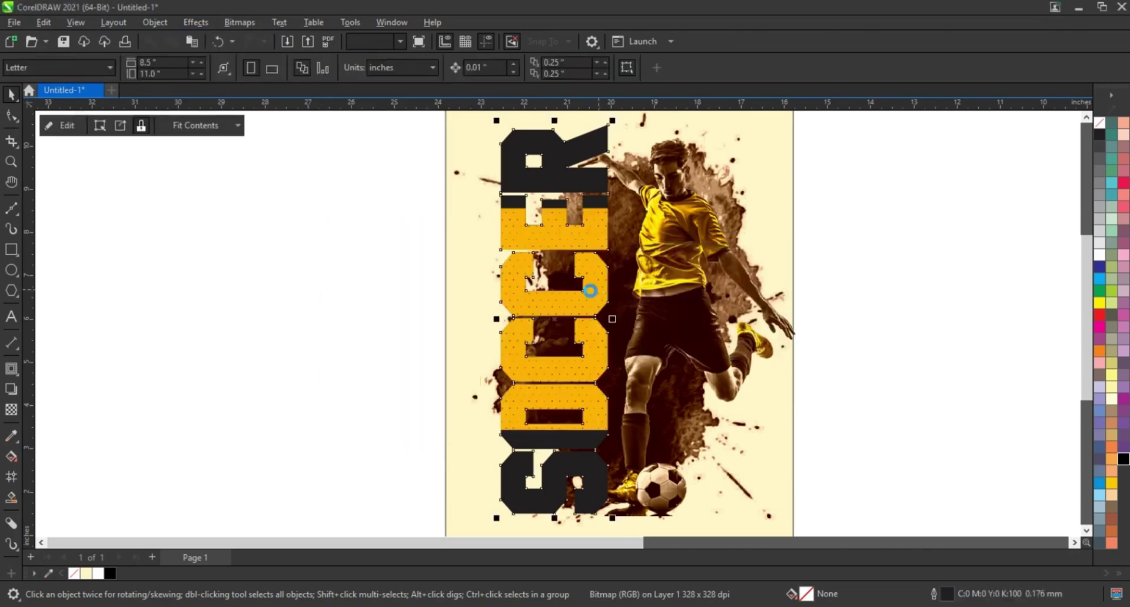
Step: PowerClip the yellow pattern inside the SOCCER lettering and open the clipped contents for editing
double_click(591, 292)
click(590, 292)
scroll(633, 255, down, 2)
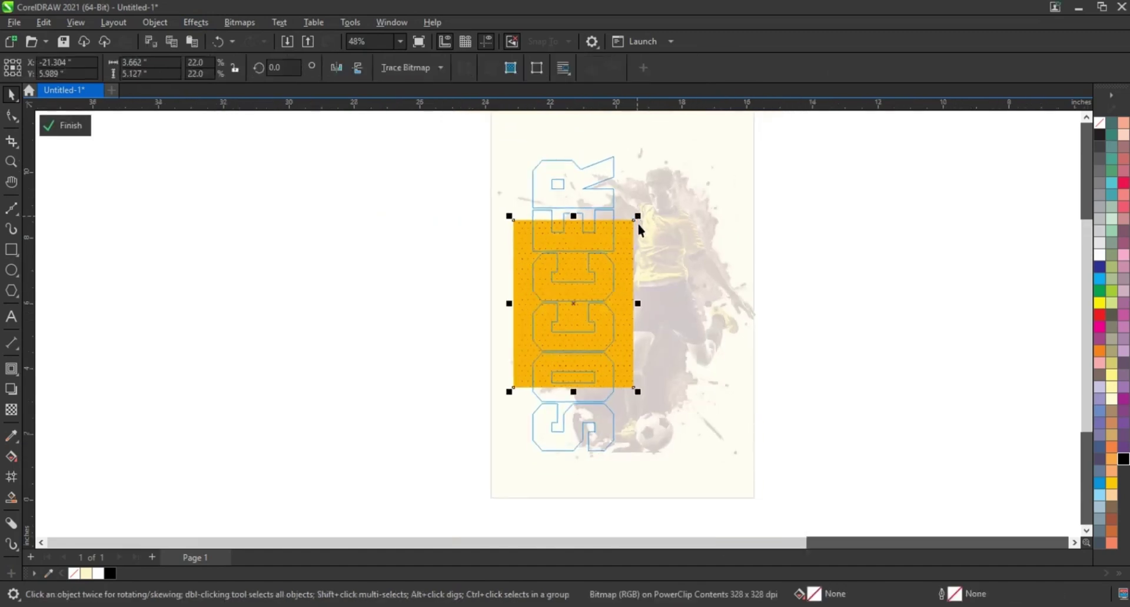
Step: Move the pattern down over the lower letters and place a copy directly above it, covering about 3.66 × 10.23 in
drag(622, 327, 622, 397)
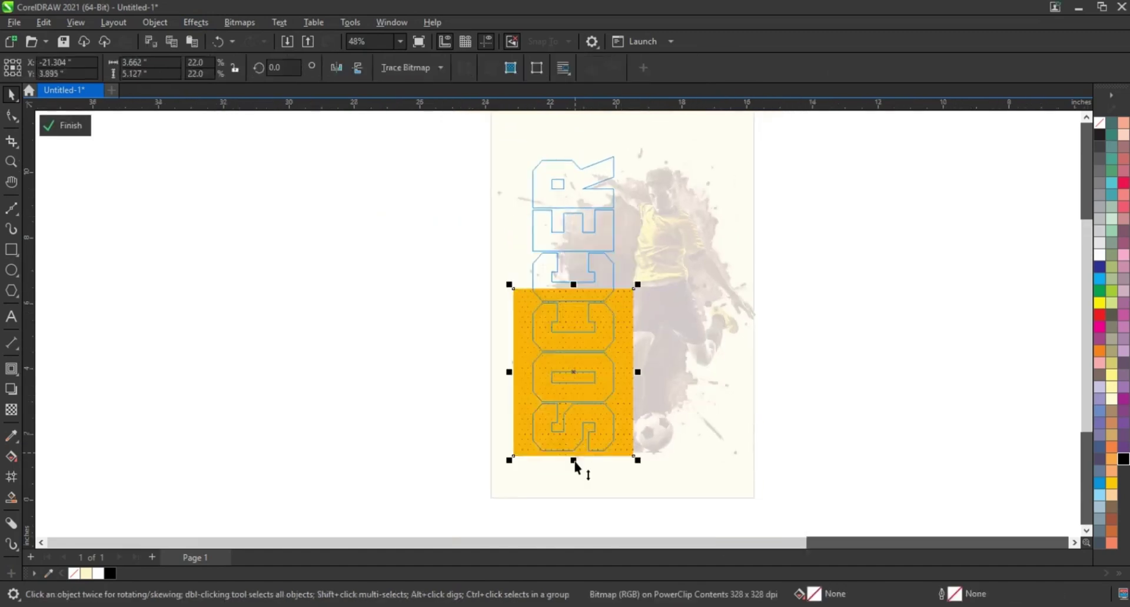
drag(580, 291, 592, 276)
right_click(592, 276)
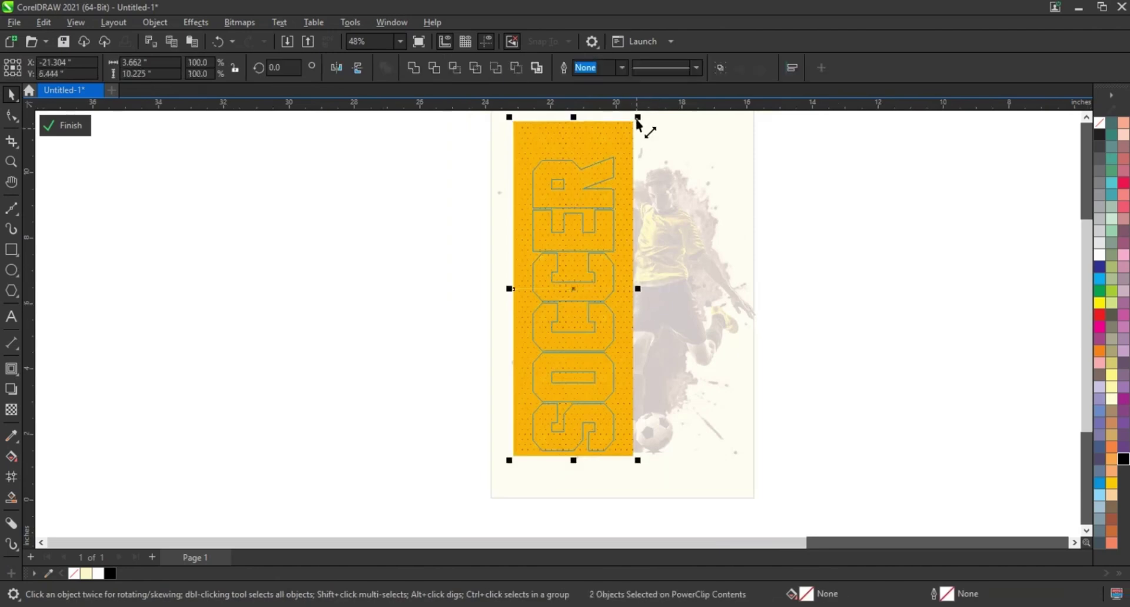
Step: Finish adjusting the yellow pattern pieces over the SOCCER letters and leave the PowerClip contents
mouse_move(638, 118)
mouse_down()
mouse_move(648, 138)
mouse_move(640, 134)
mouse_up()
drag(523, 245, 526, 249)
ctrl+click(414, 254)
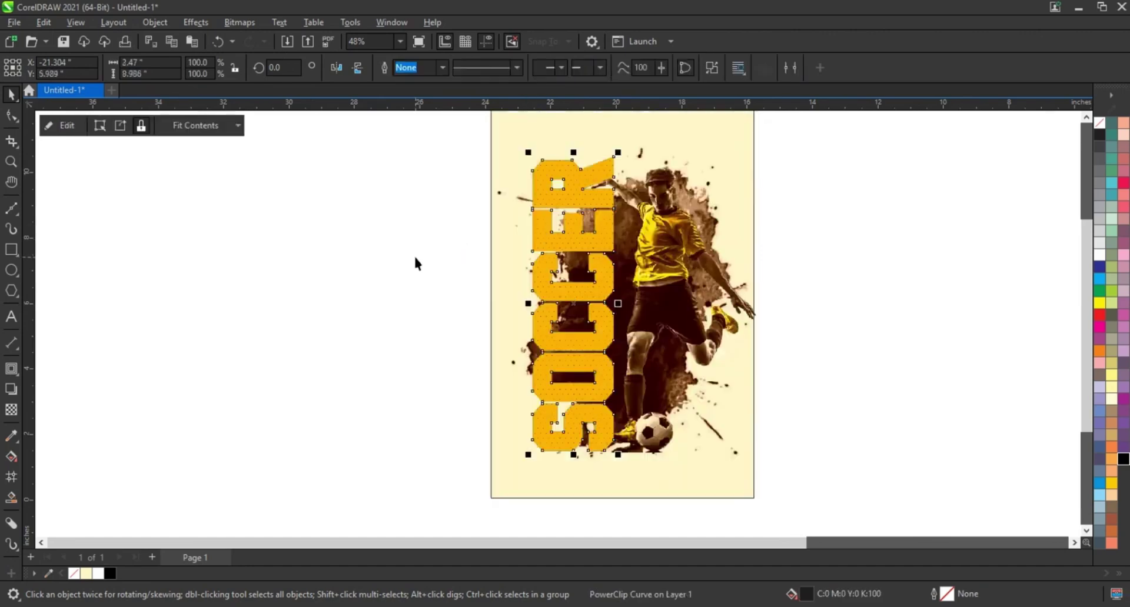
click(414, 254)
Step: Extrude the SOCCER lettering into a shallow offset shadow, with the vanishing point at about 0.085, 0.103 in
click(582, 238)
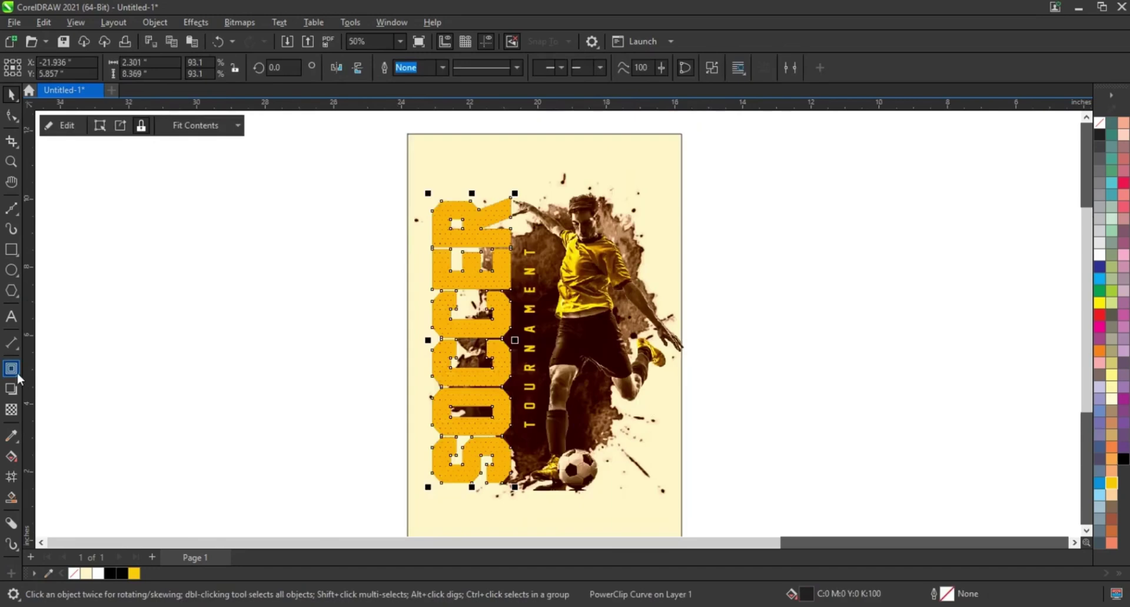
click(19, 380)
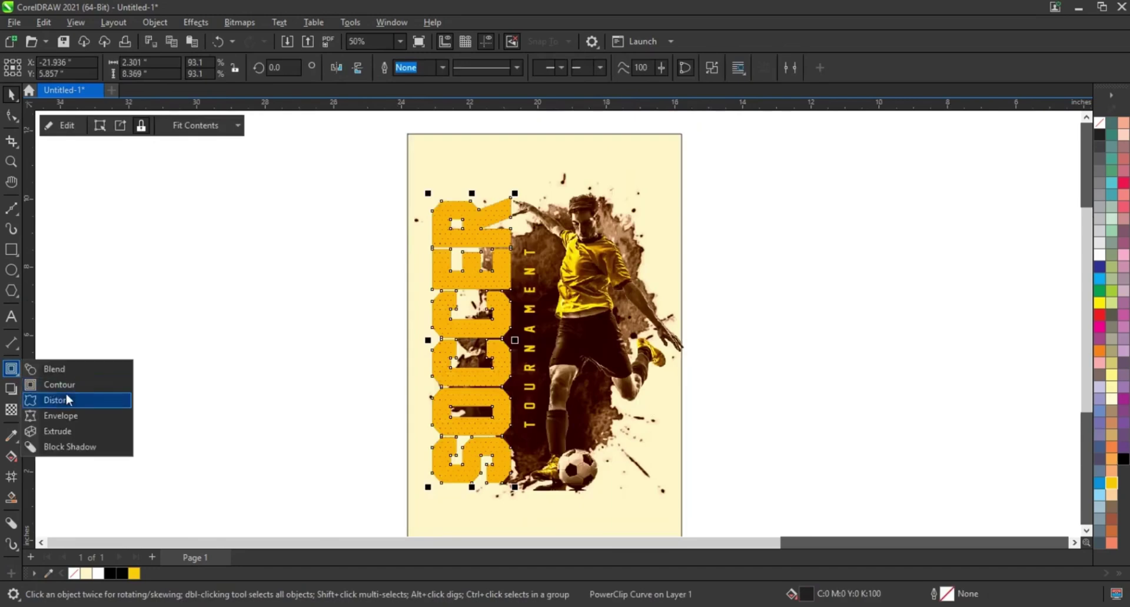
click(62, 429)
drag(512, 291, 476, 337)
click(366, 68)
click(380, 210)
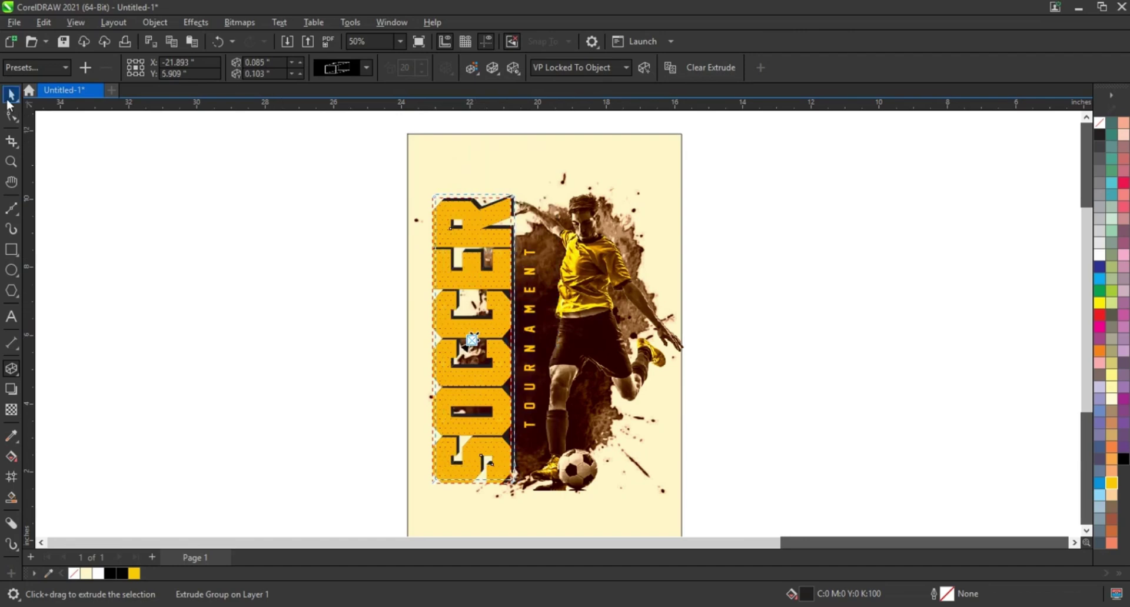
Step: Break the SOCCER extrusion apart, group its side pieces and fill them with black
click(11, 95)
click(167, 23)
click(213, 348)
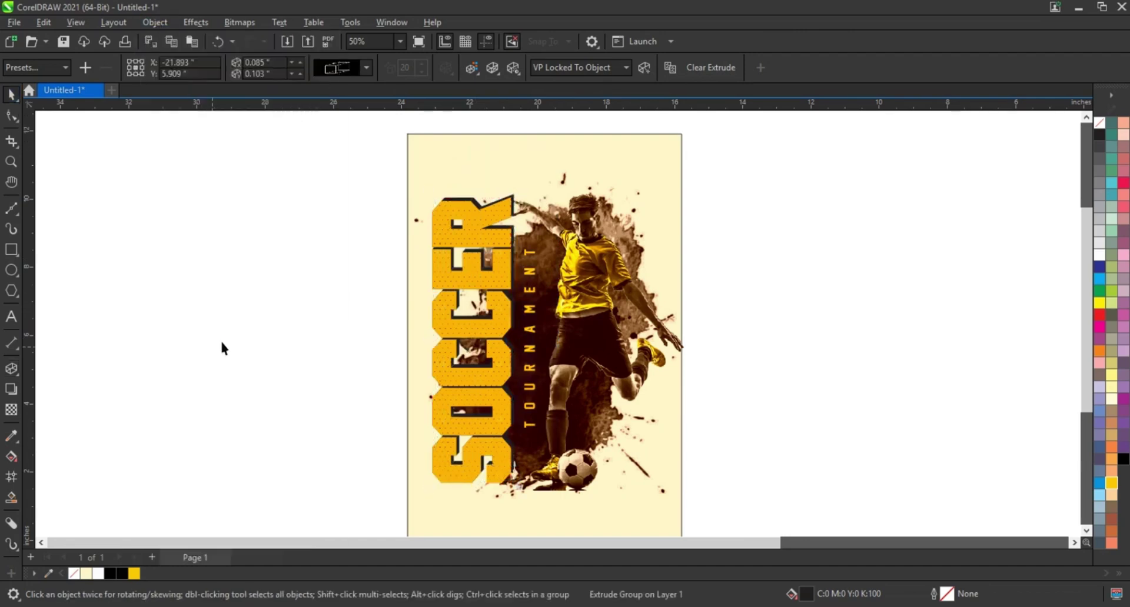
drag(360, 177, 523, 497)
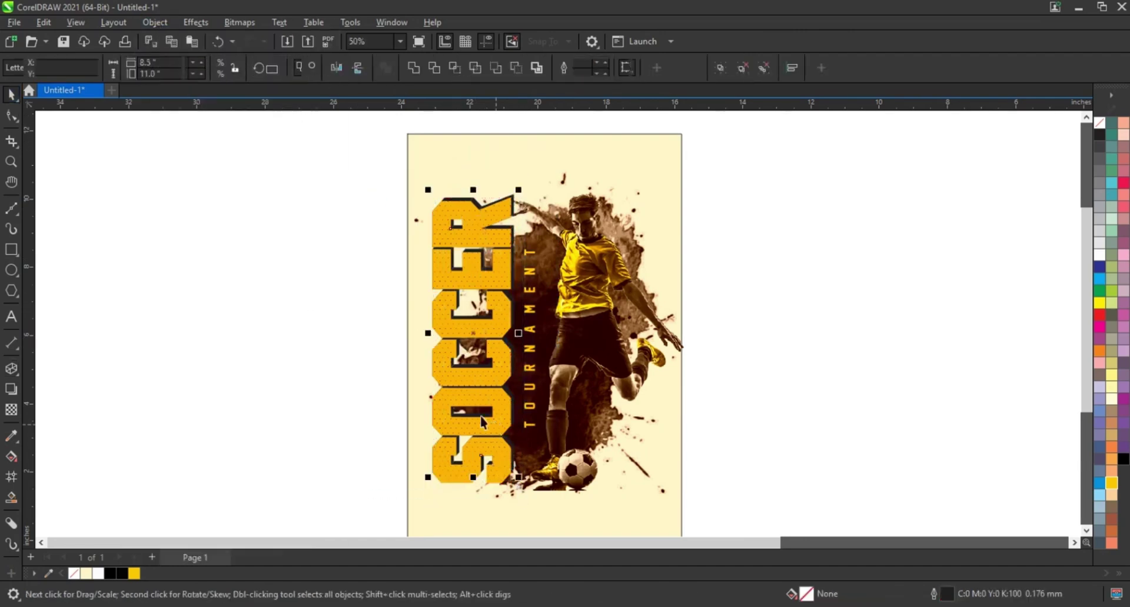
key(ctrl+g)
click(1123, 459)
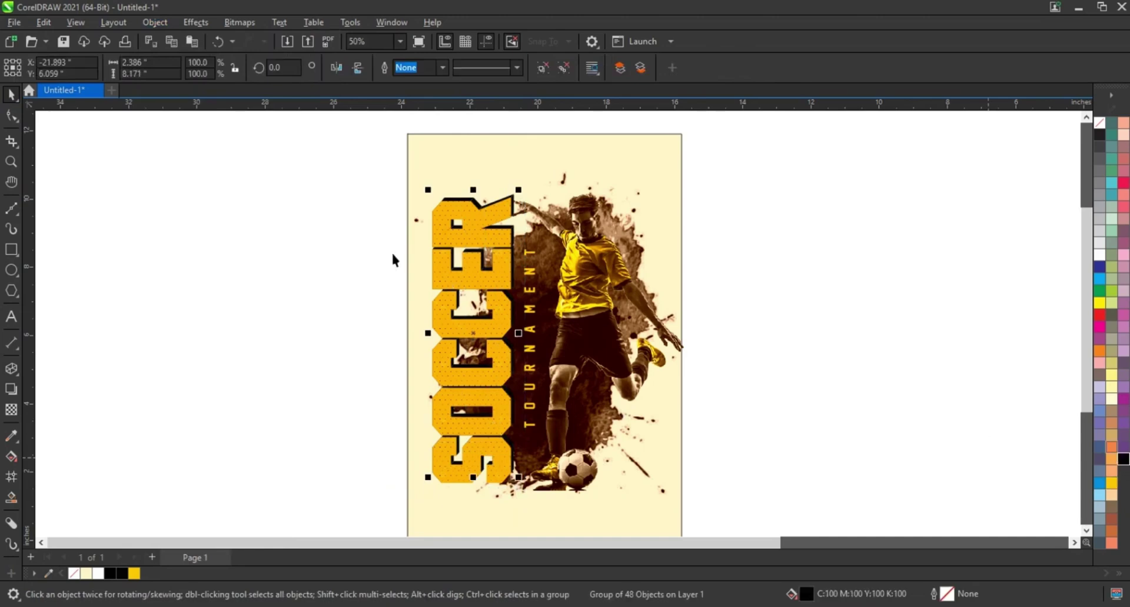
Step: Select the SOCCER lettering together with its black extrusion and shift both slightly to the right
click(469, 239)
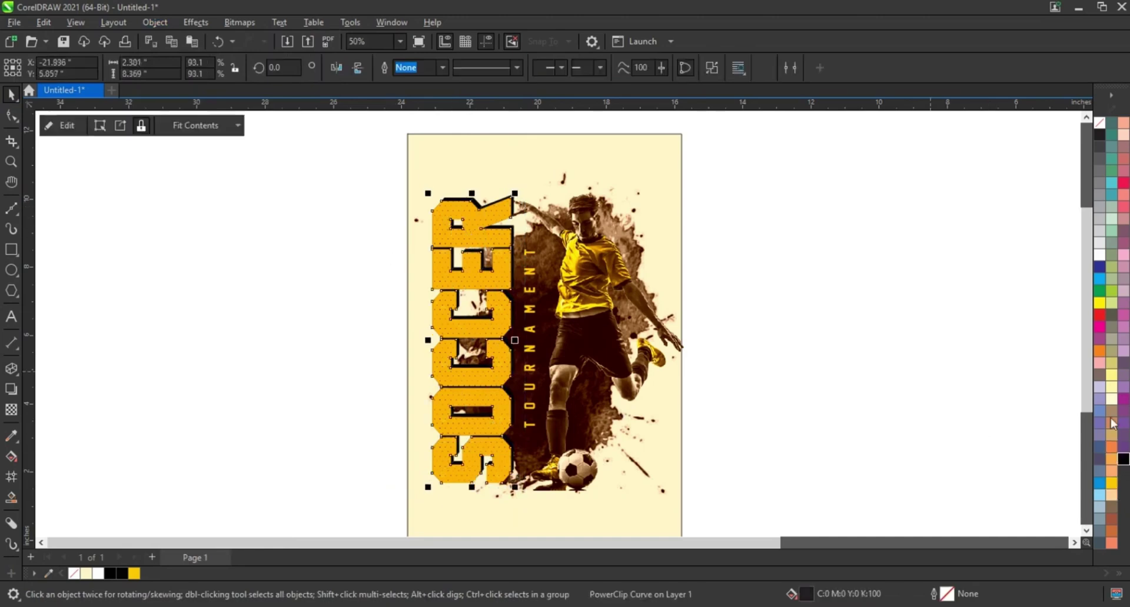
mouse_move(323, 167)
mouse_down()
mouse_move(504, 480)
mouse_move(532, 479)
mouse_up()
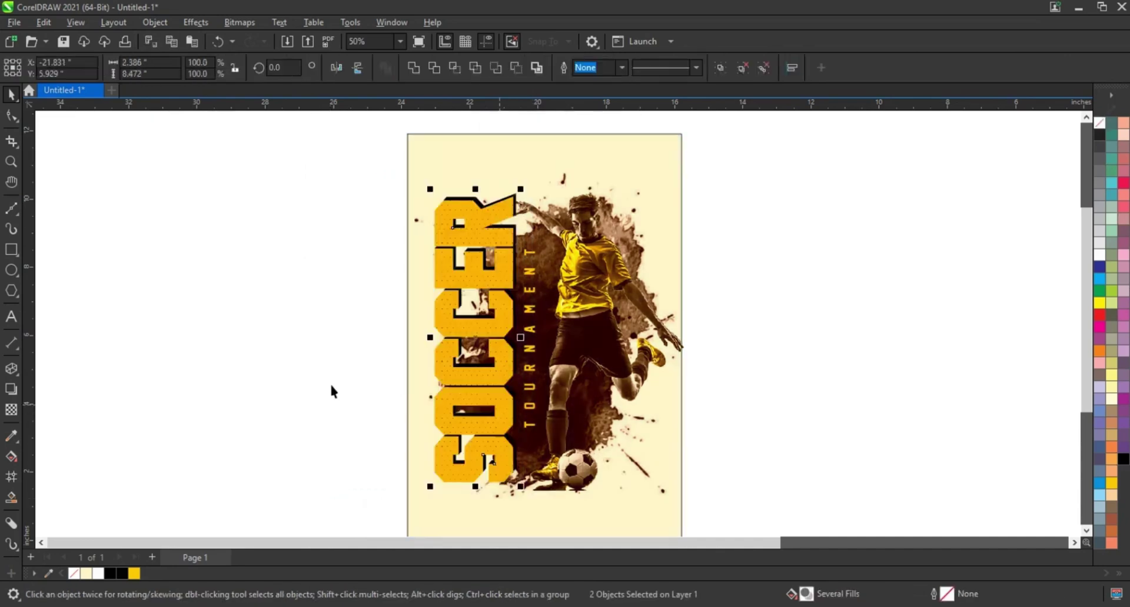
click(330, 392)
Step: Examine the poster up close, checking the SOCCER lettering against the player and the splash artwork
click(11, 161)
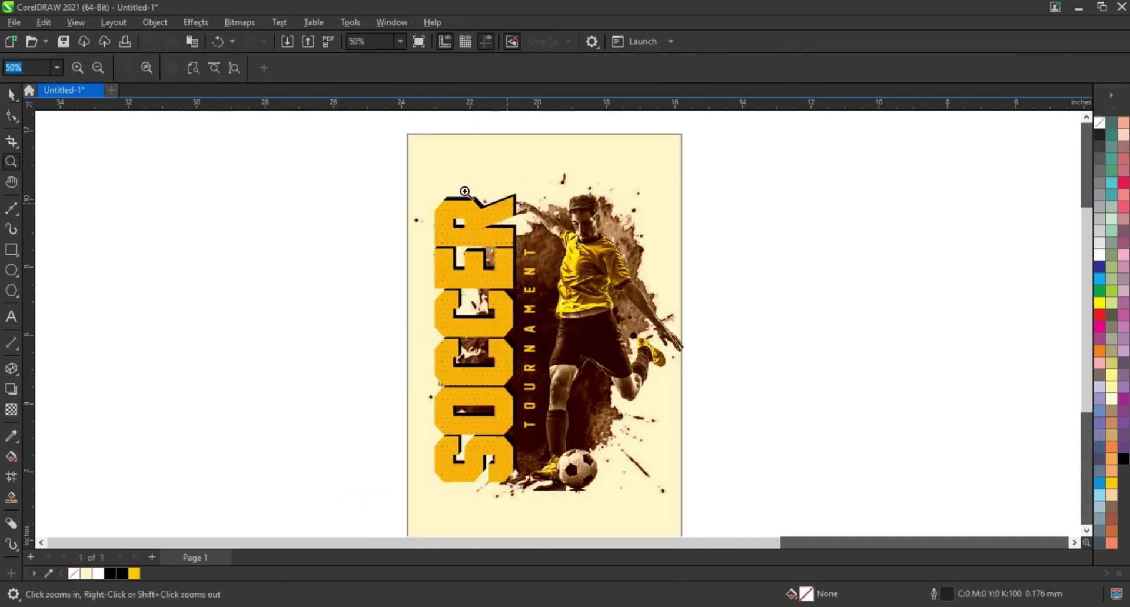
drag(384, 147, 718, 517)
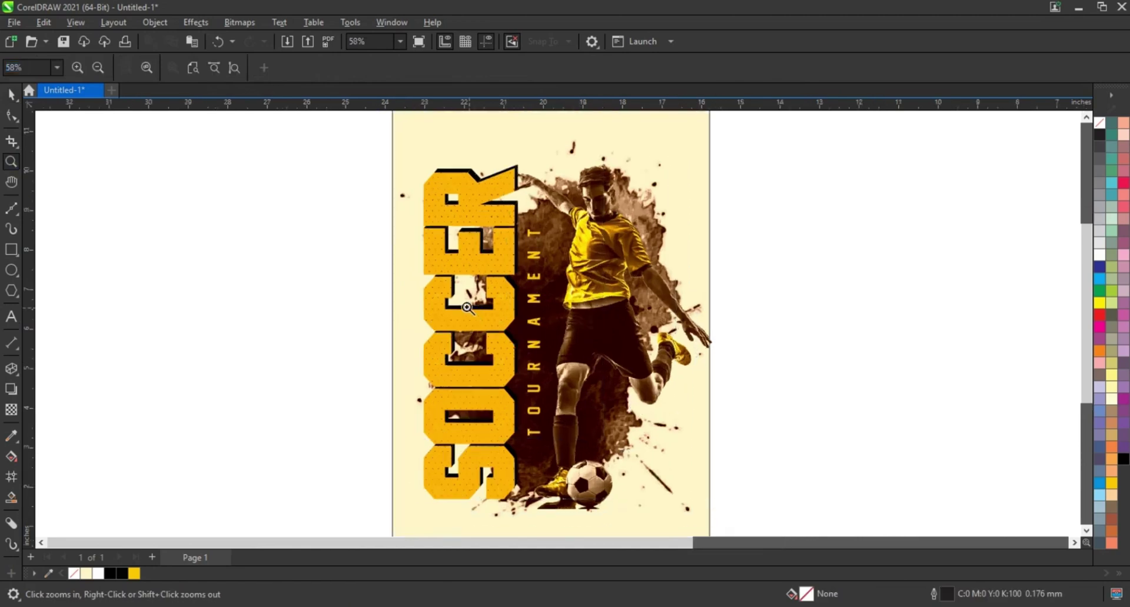
click(11, 96)
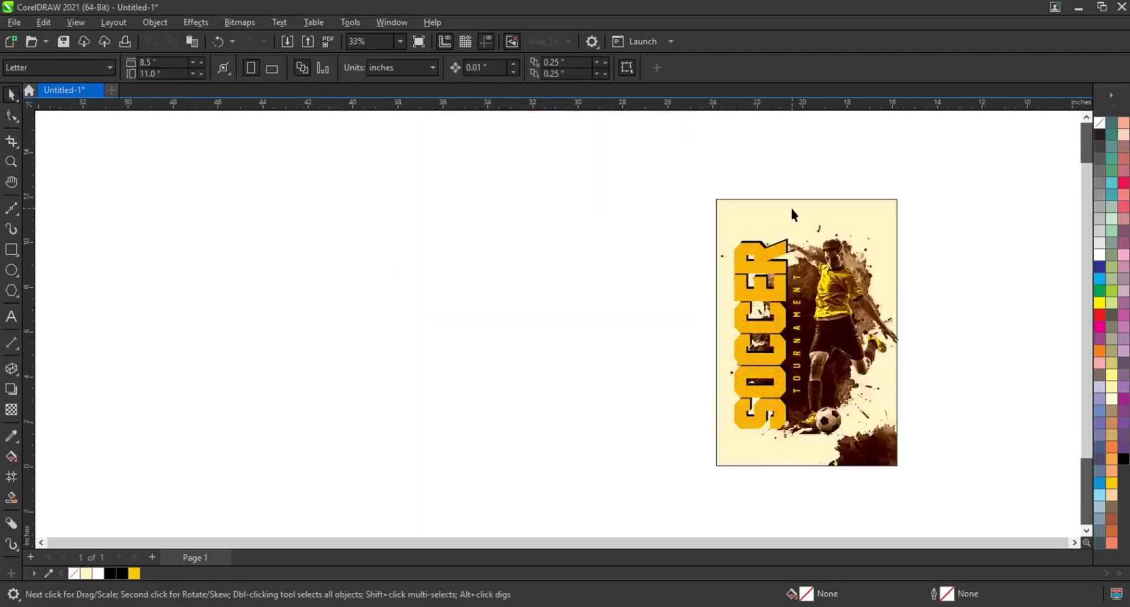
click(792, 209)
drag(928, 164, 677, 479)
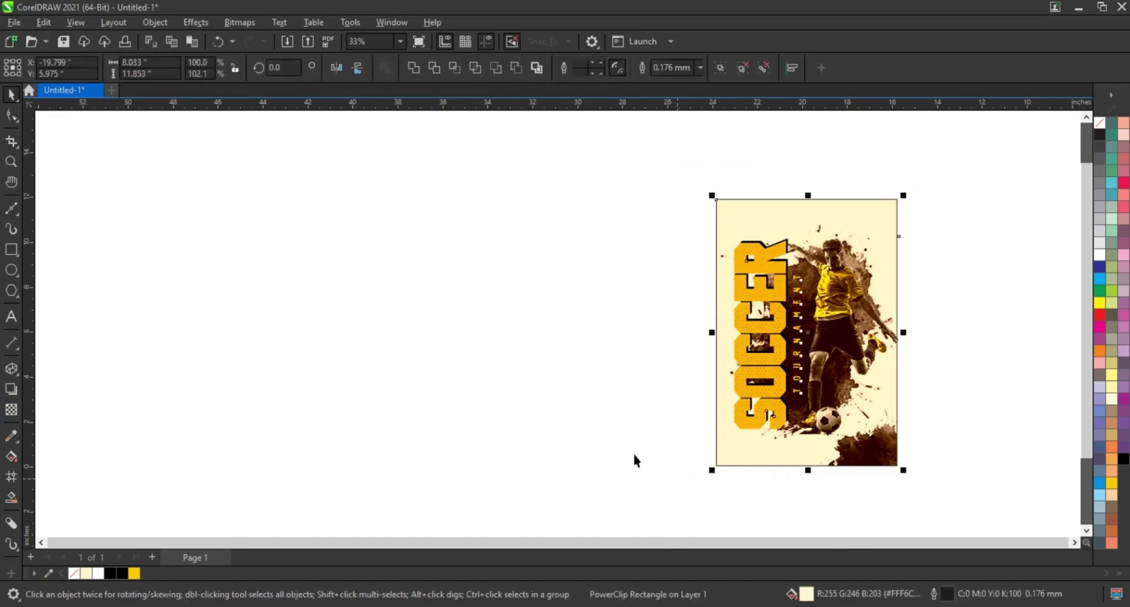
key(shift+F2)
click(793, 385)
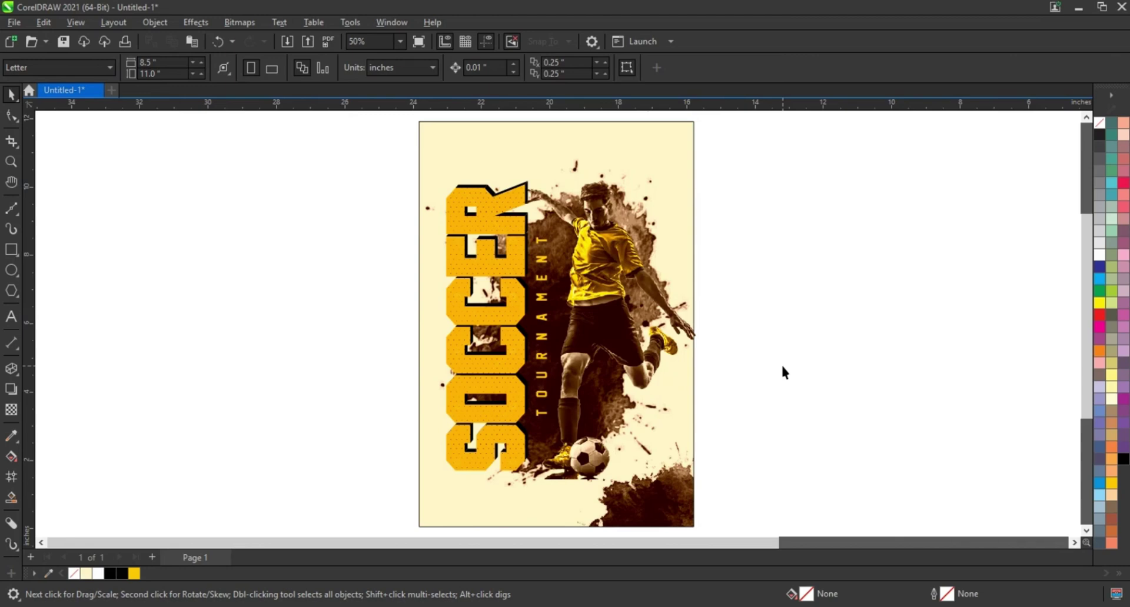
Step: Add the artistic text SOCCER TOURNAMENT in Jersey M54 at 24 pt on the empty area beside the poster
click(11, 317)
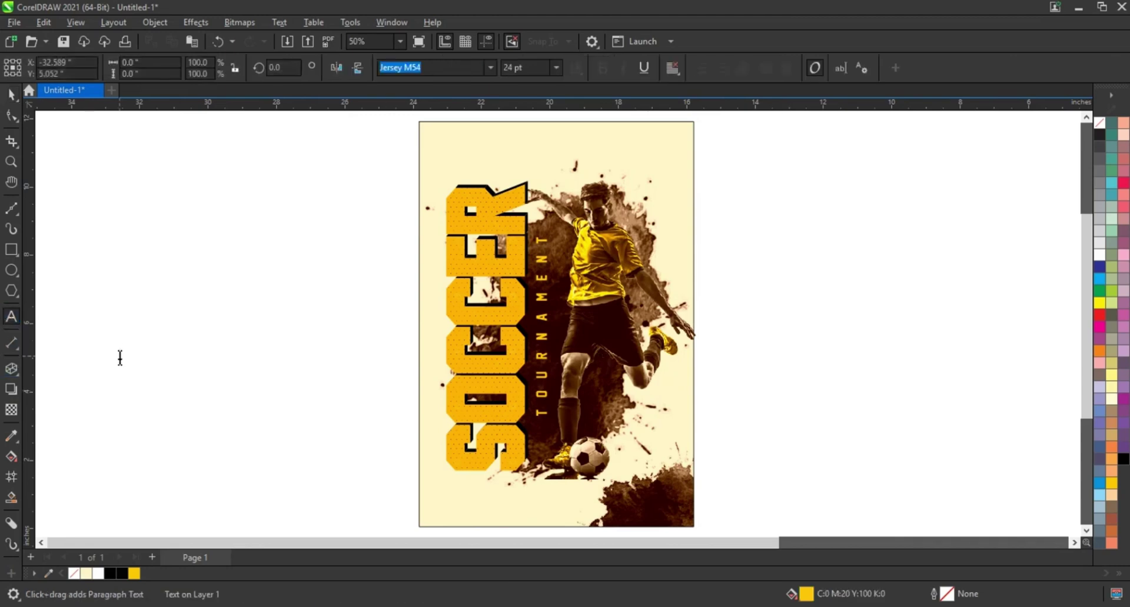
click(120, 358)
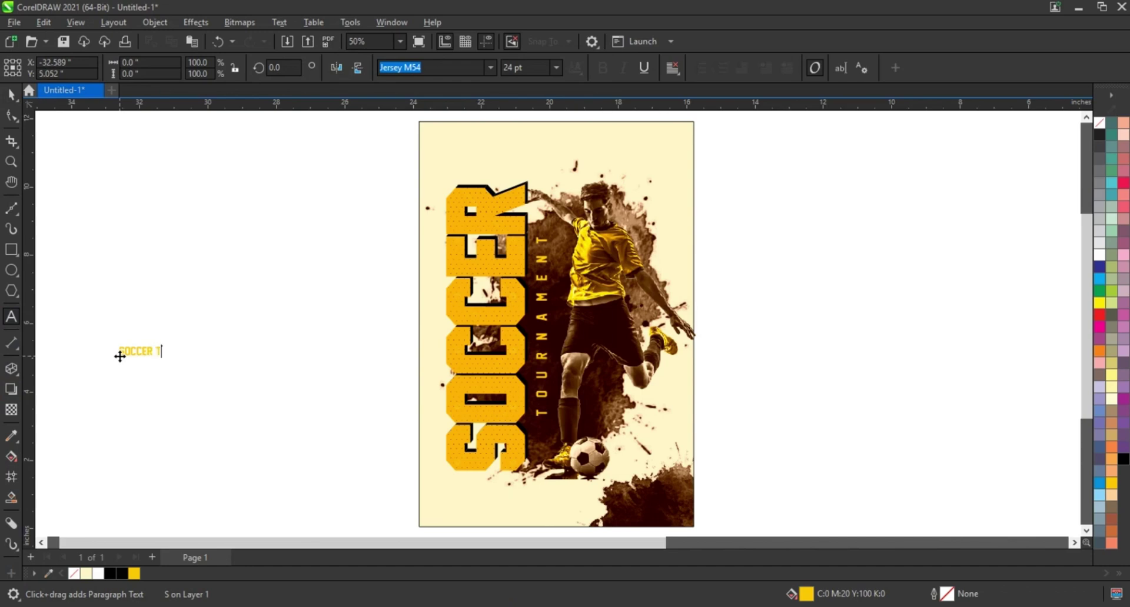
text(SOCCER TOURNM)
key(BackSpace)
text(AMENT)
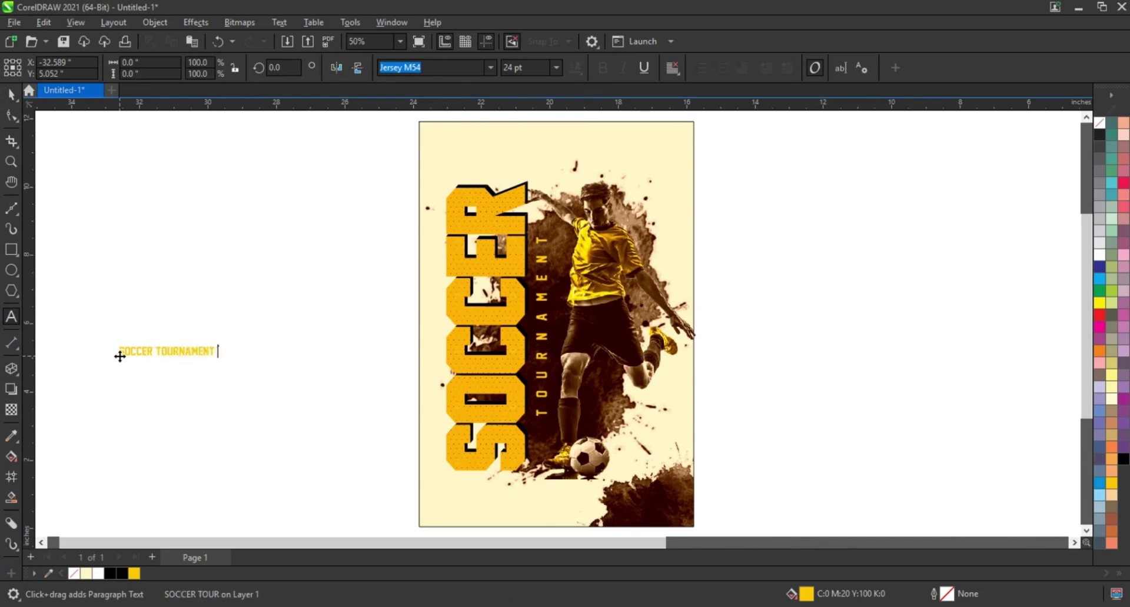
click(11, 94)
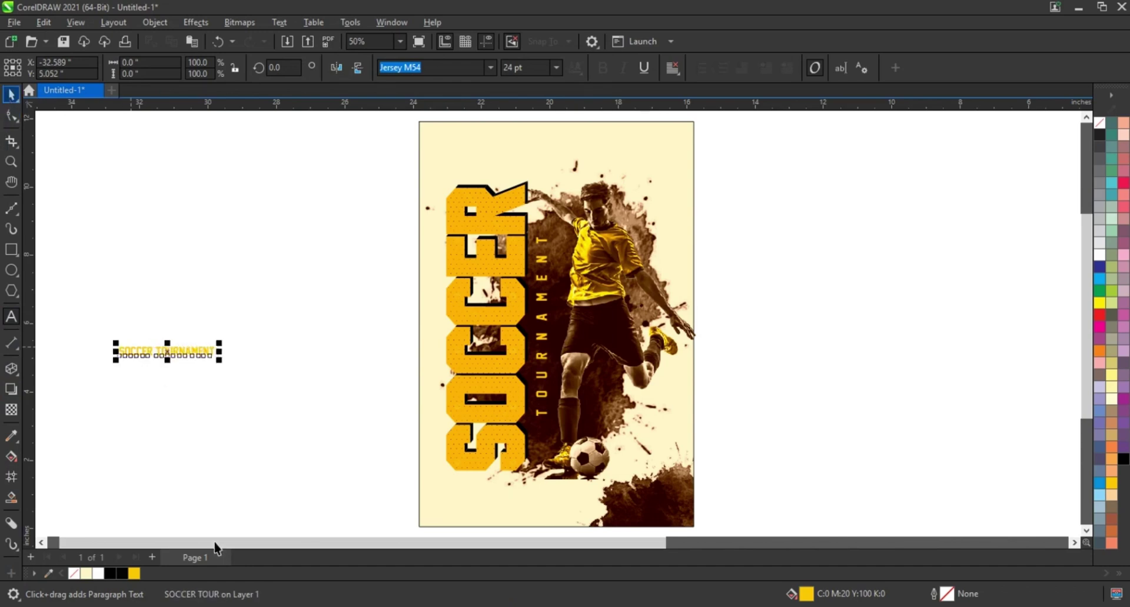
Step: Color the SOCCER TOURNAMENT text dark brown #280000, sampled from the splash in the poster's lower corner
click(19, 440)
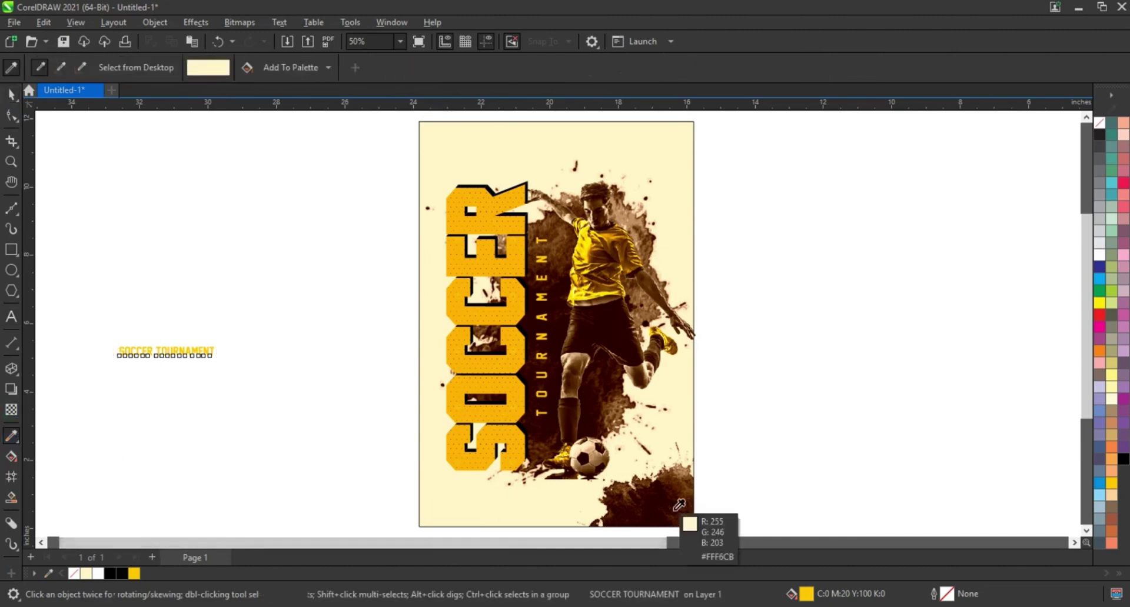
click(213, 362)
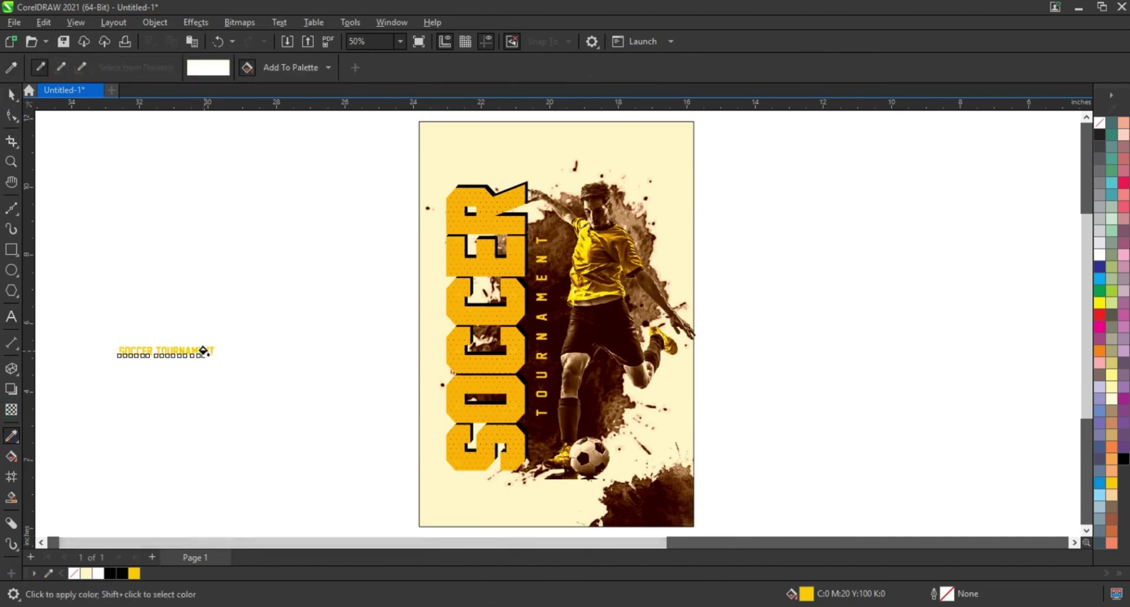
key(shift)
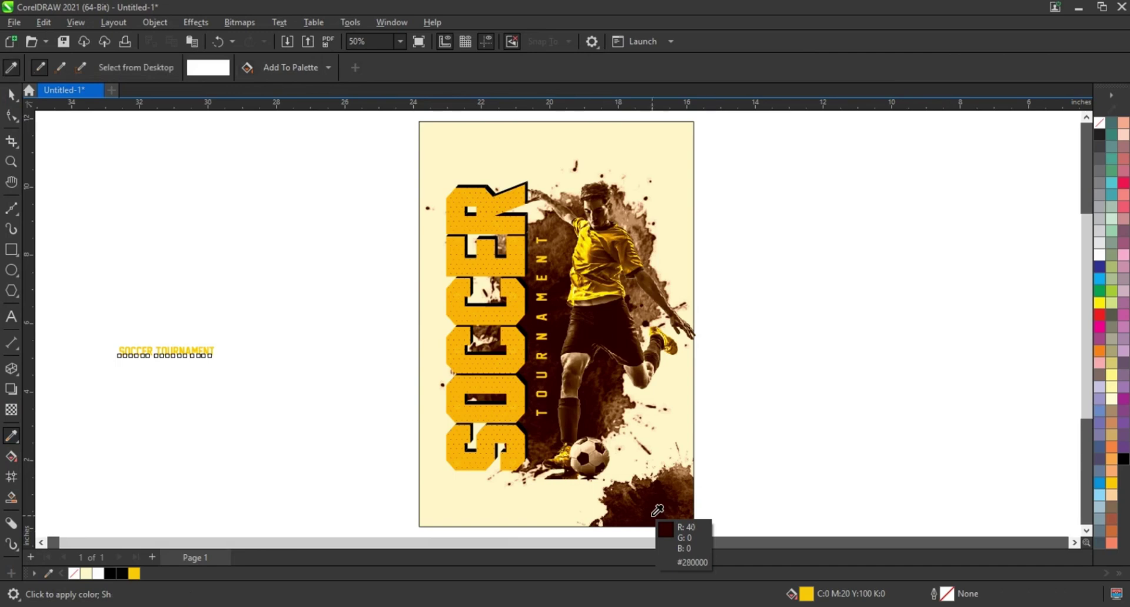
click(203, 353)
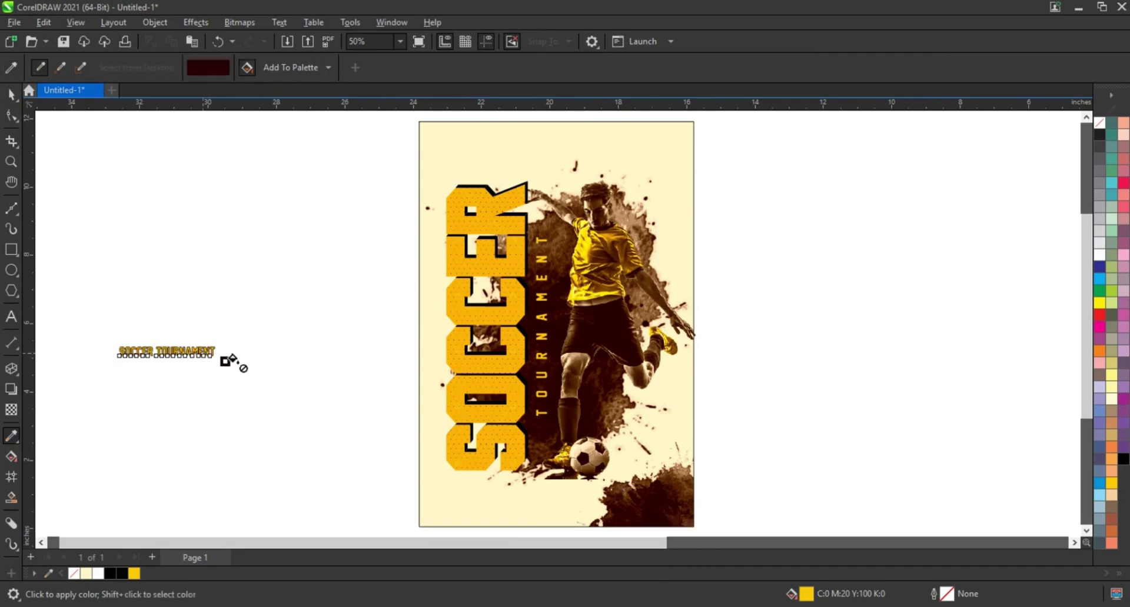
key(space)
click(146, 573)
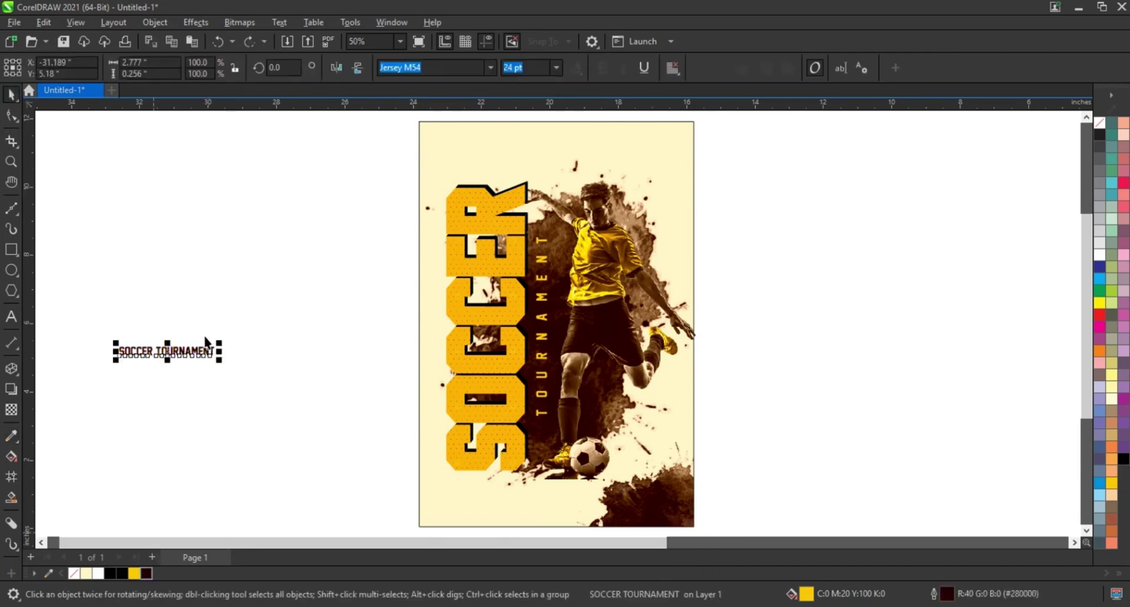
Step: Place SOCCER TOURNAMENT enlarged across the poster's top and a copy about 3.89 × 0.36 in below the vertical lettering
drag(204, 353, 663, 125)
drag(637, 163, 592, 518)
right_click(619, 498)
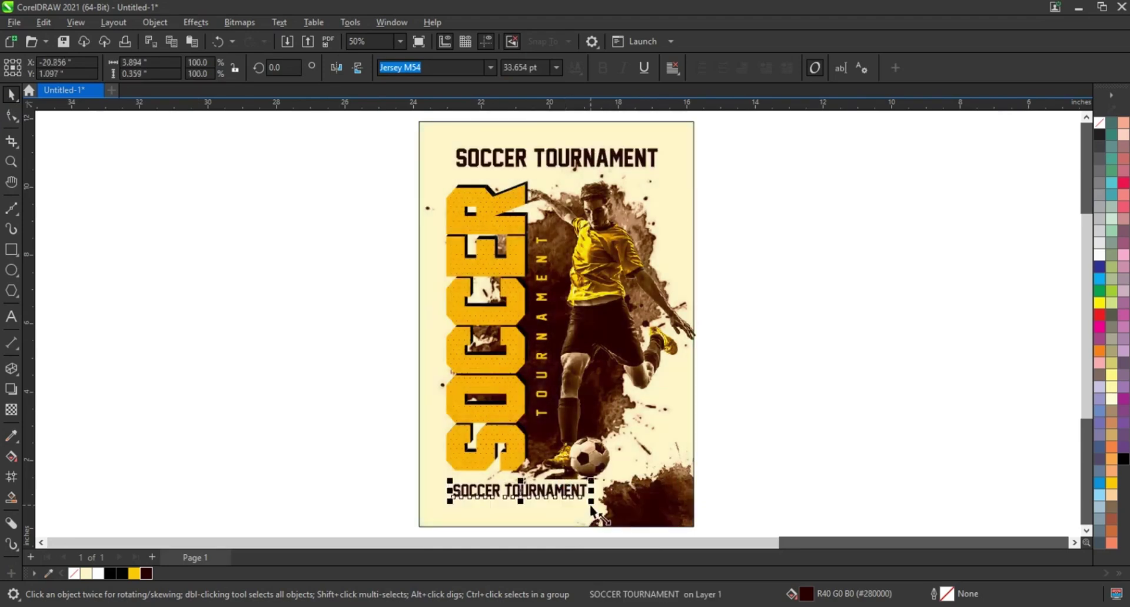
click(782, 394)
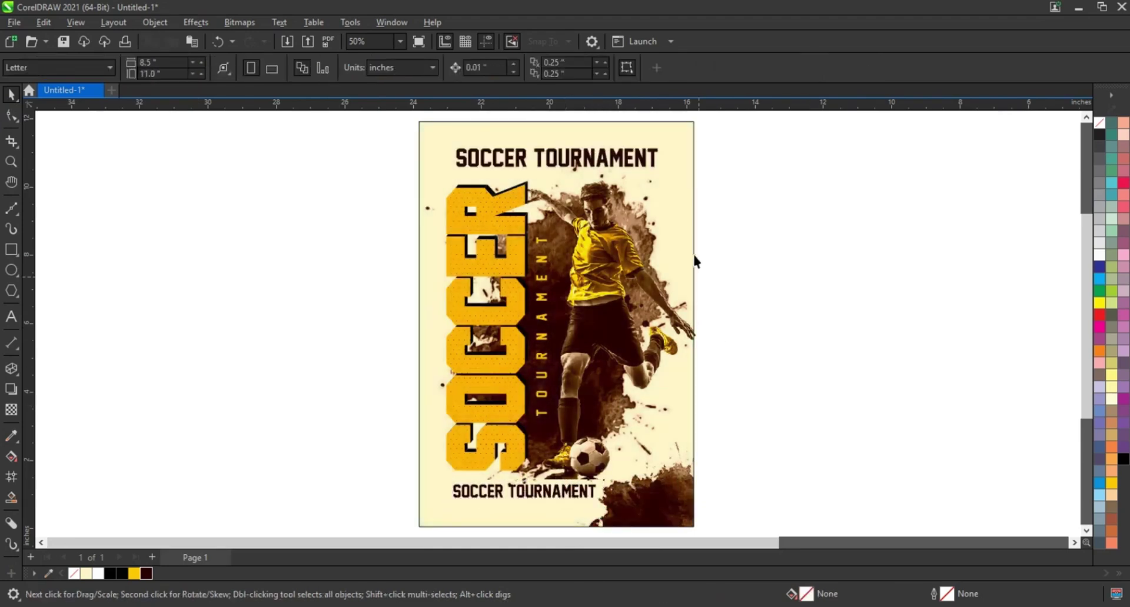
Step: Remove the outline from the poster's background rectangle
click(695, 257)
click(436, 148)
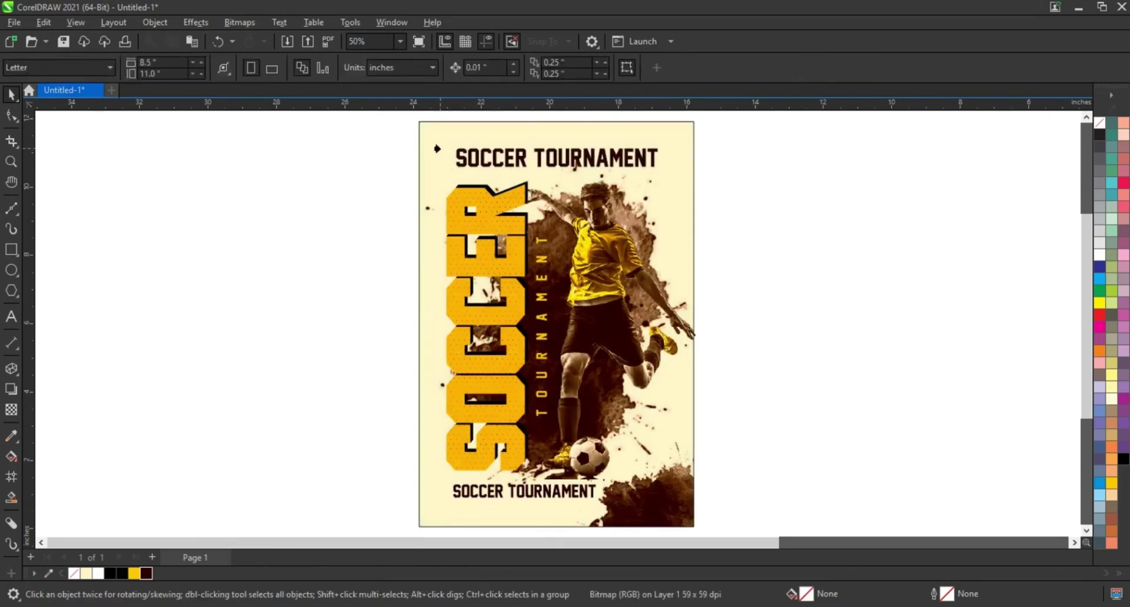
click(380, 236)
click(691, 149)
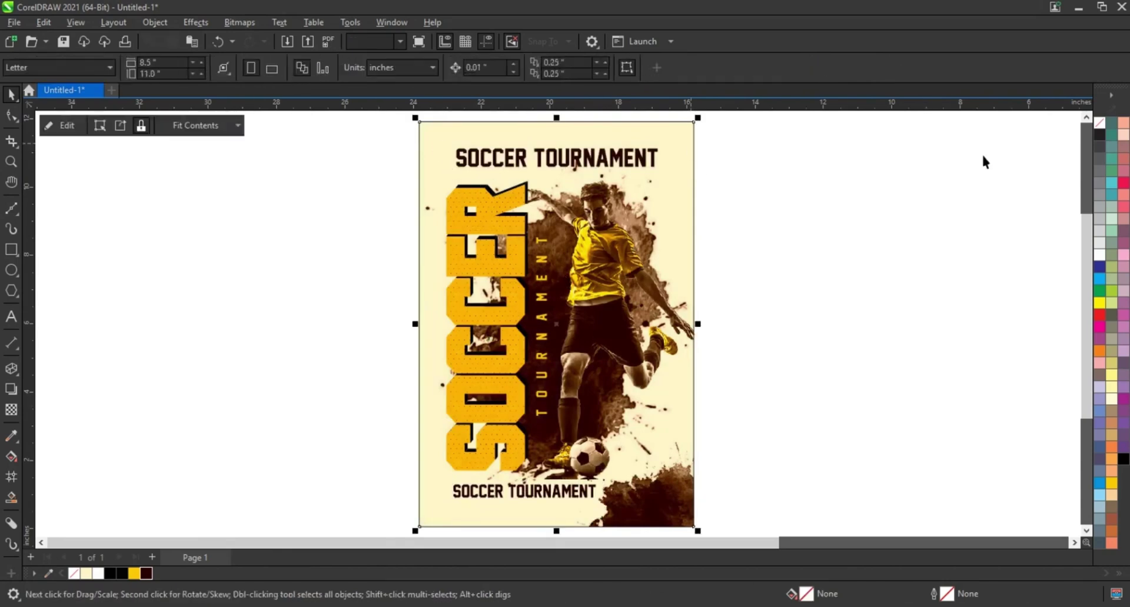
right_click(1104, 127)
click(905, 270)
Step: Draw a rectangle about 23.07 × 13.92 in around the poster, extending far to its left, fill it black and send it to the back
scroll(927, 298, down, 2)
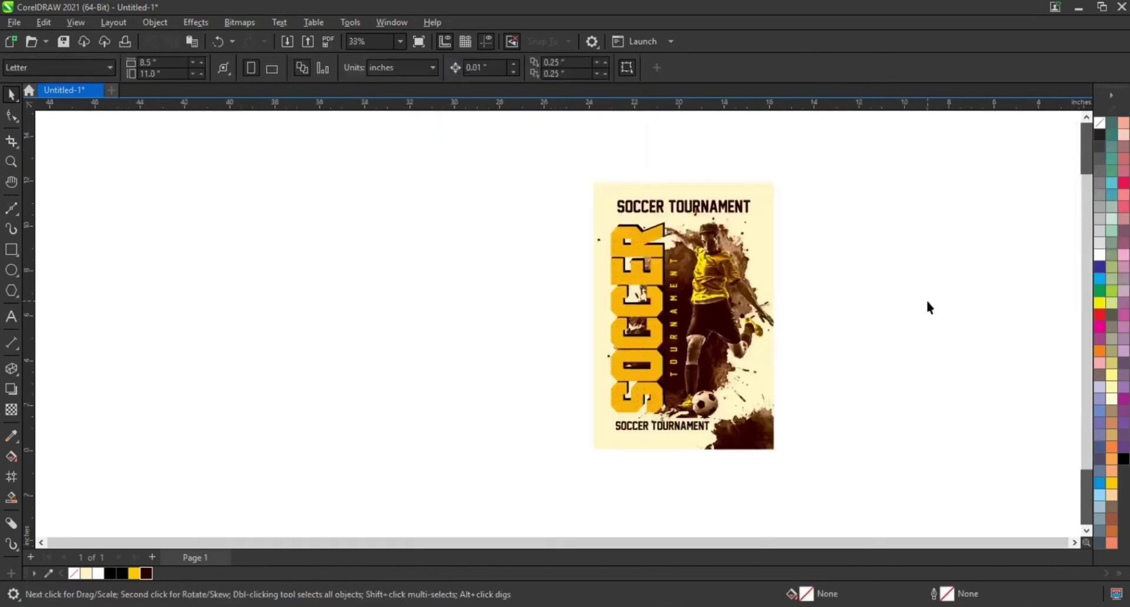
click(11, 250)
drag(284, 164, 805, 481)
key(space)
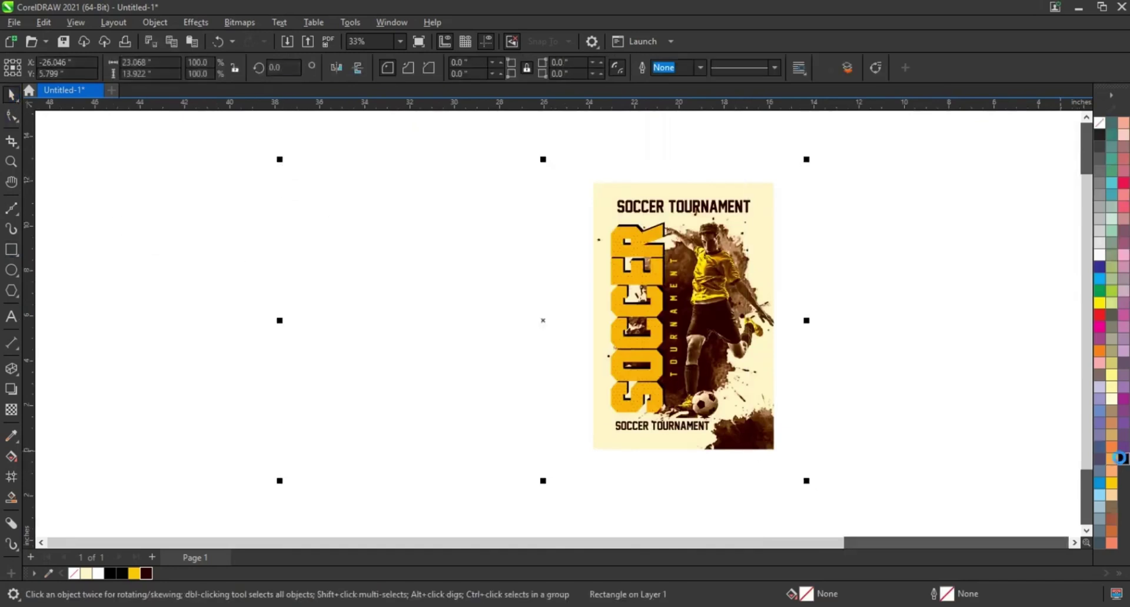
click(1118, 458)
key(shift+Page_Down)
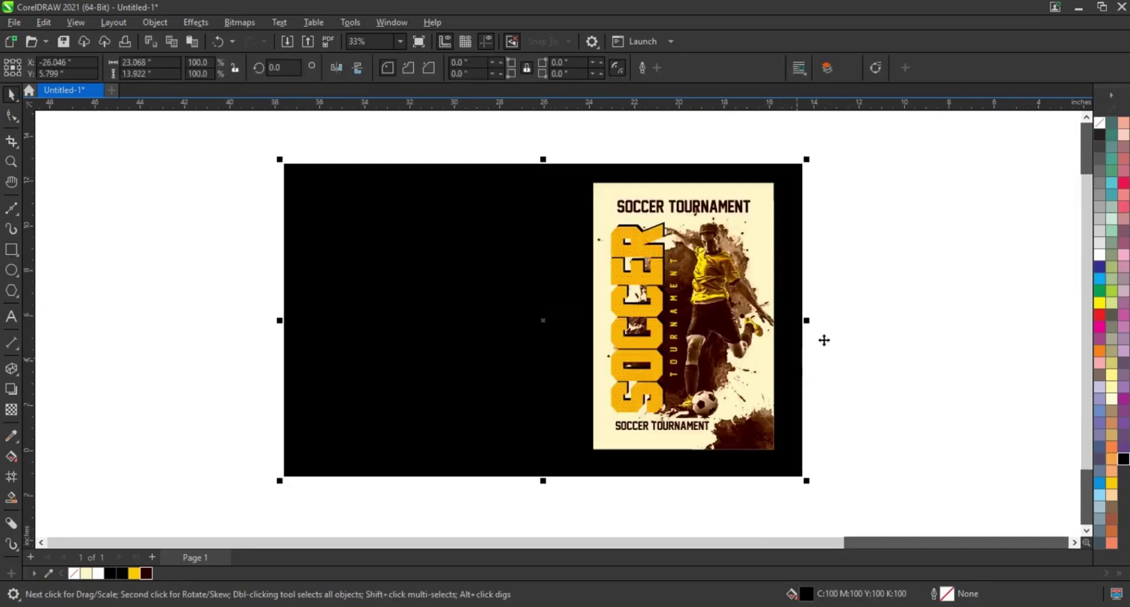
Step: Enlarge the whole poster slightly within the black backdrop and place a copy level with it on the left
scroll(887, 255, up, 1)
drag(926, 140, 555, 522)
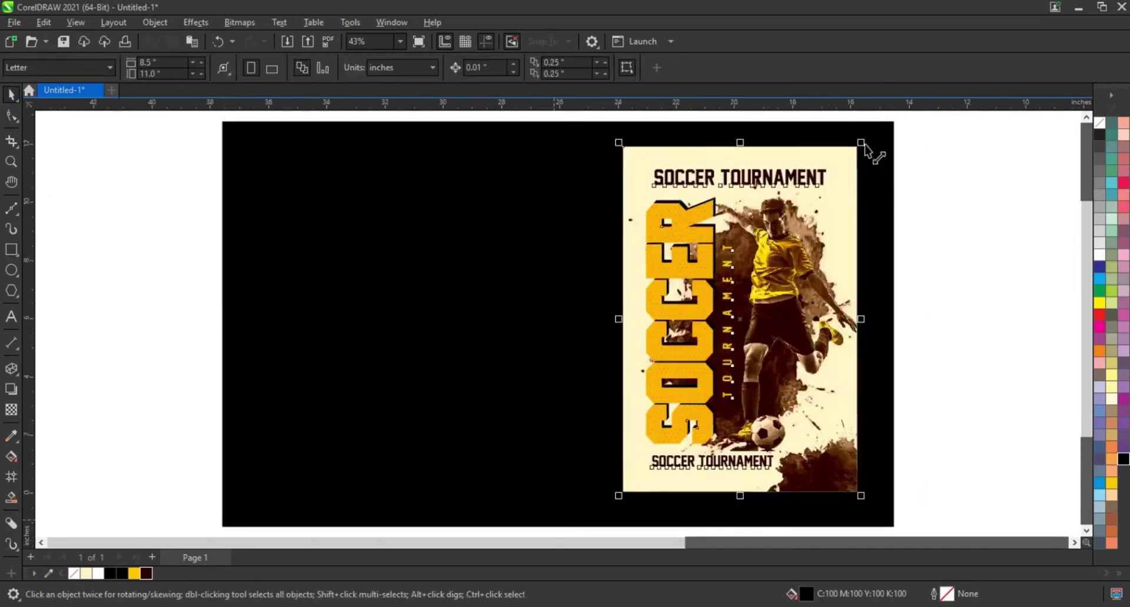
drag(865, 144, 876, 132)
drag(825, 273, 511, 274)
right_click(511, 274)
click(165, 281)
Step: Inside the copied poster's clipped contents, convert the large splash image behind the player to a 300 dpi Grayscale (8-bit) bitmap with transparent background
click(542, 241)
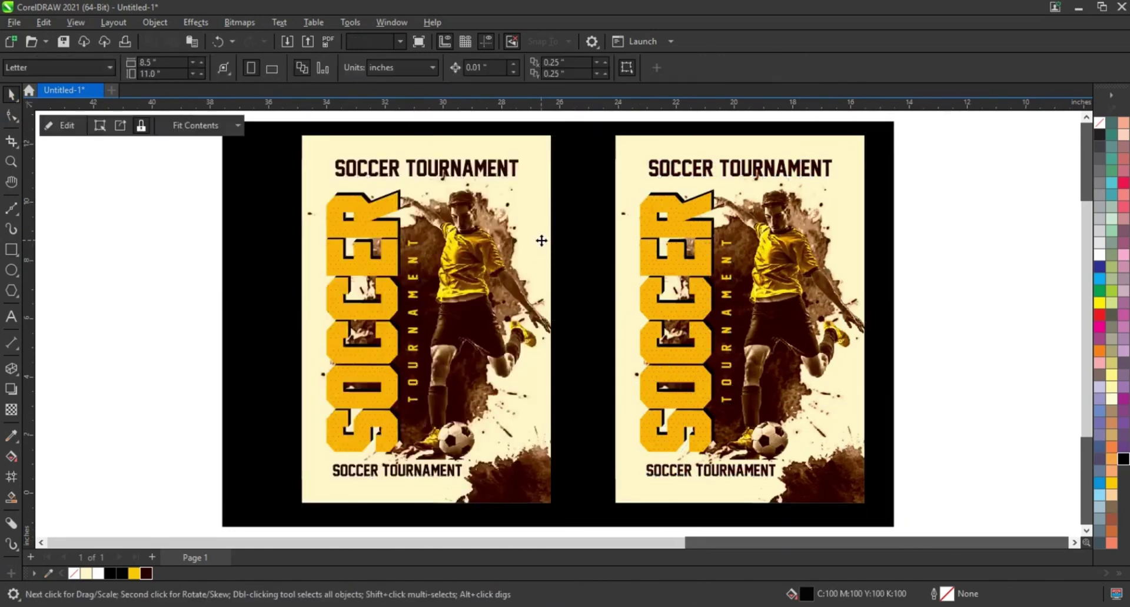
ctrl+click(541, 240)
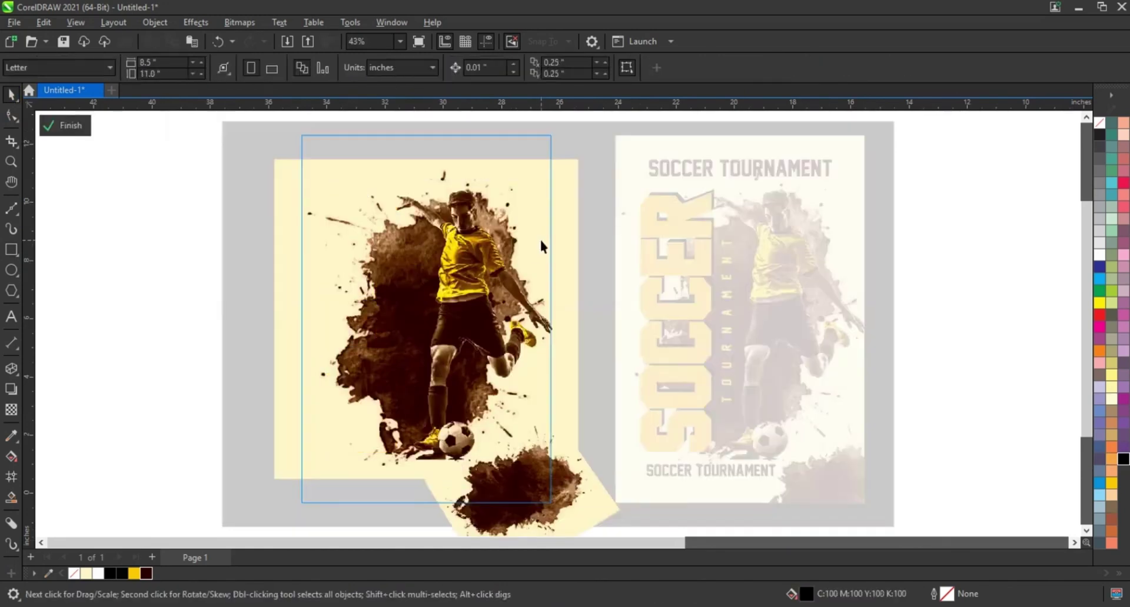
click(580, 249)
click(575, 247)
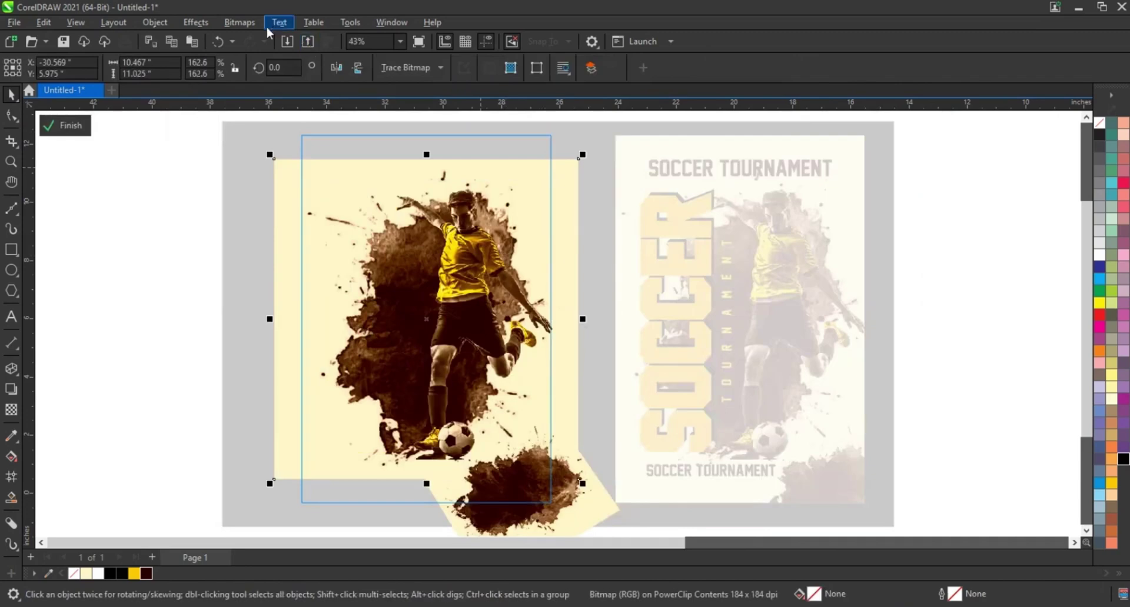
click(239, 22)
click(259, 38)
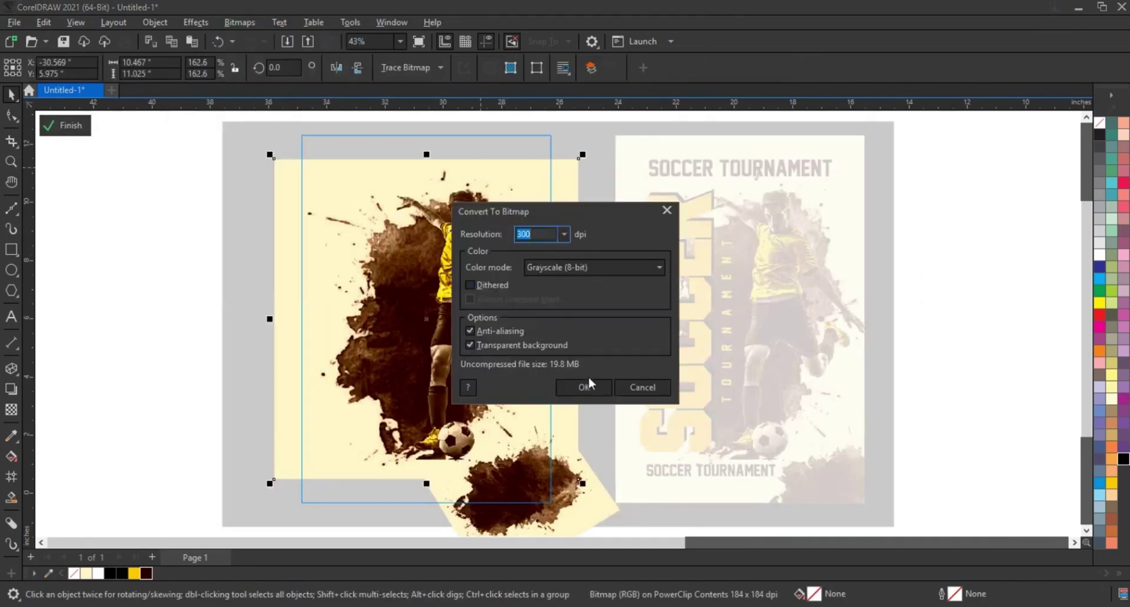
click(590, 384)
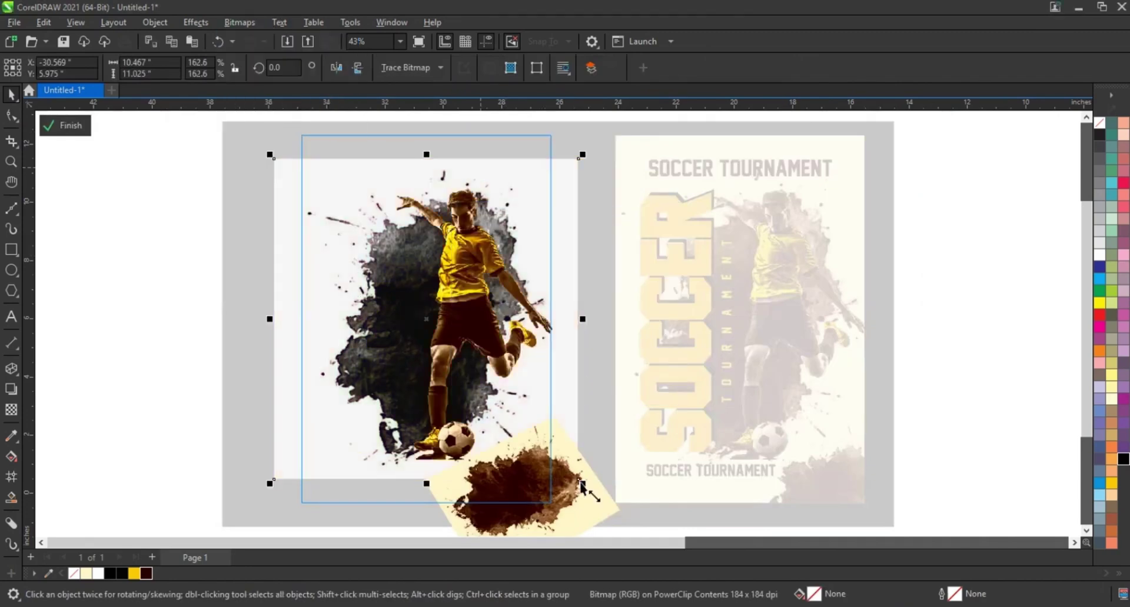
Step: Convert the rotated lower-corner splash image to a grayscale bitmap as well and finish editing the clipped contents
click(589, 497)
click(240, 22)
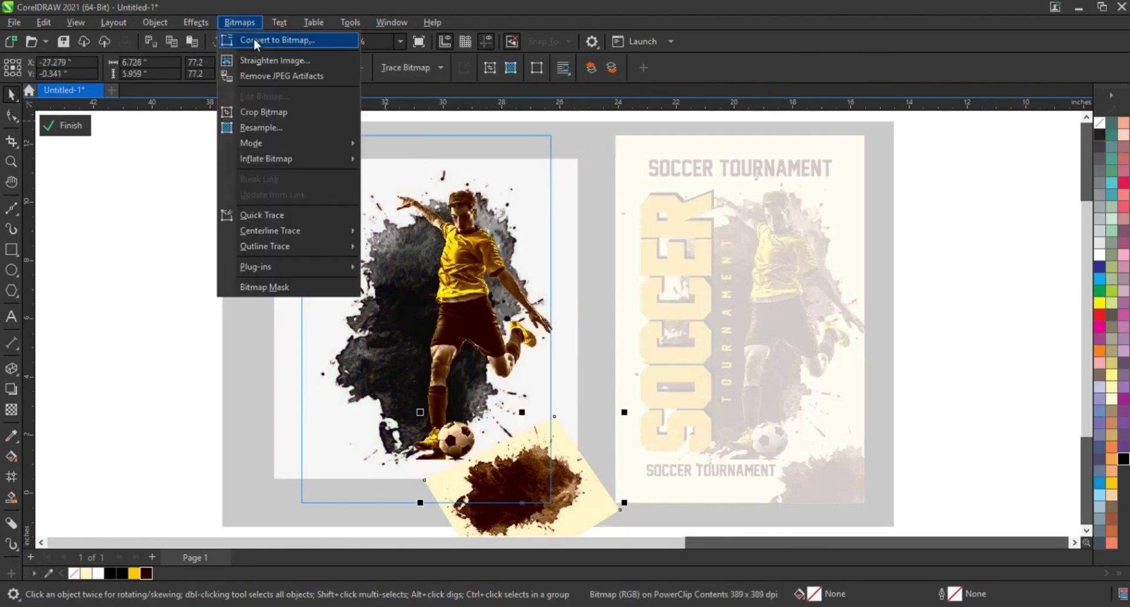
click(259, 38)
click(581, 389)
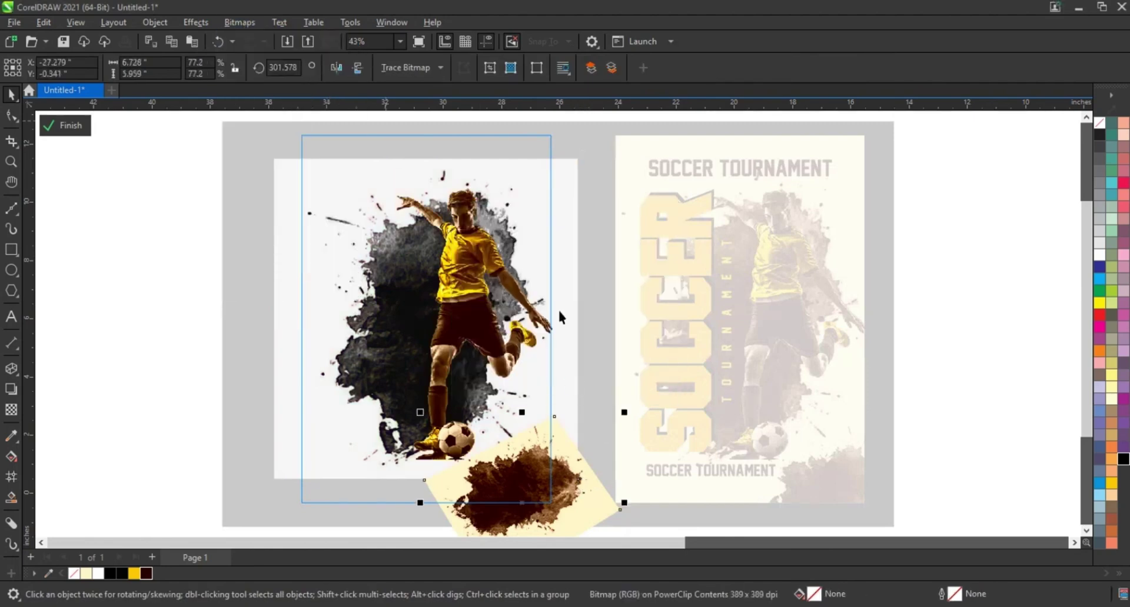
click(559, 310)
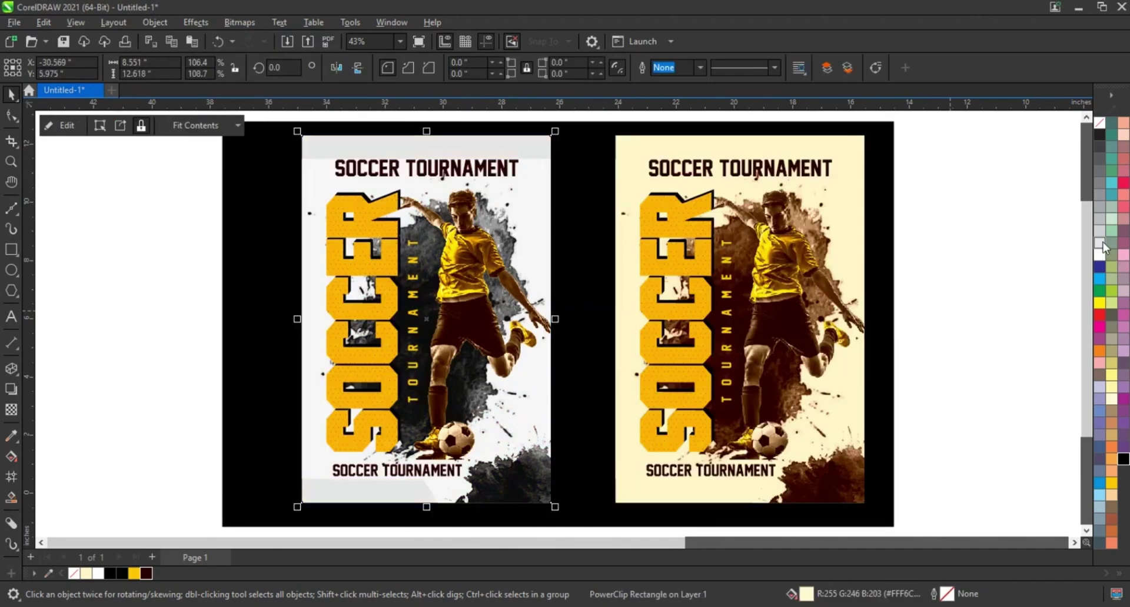
Step: Fill the copied poster's background rectangle with white, deselect it and show both posters in full-screen preview
click(1101, 243)
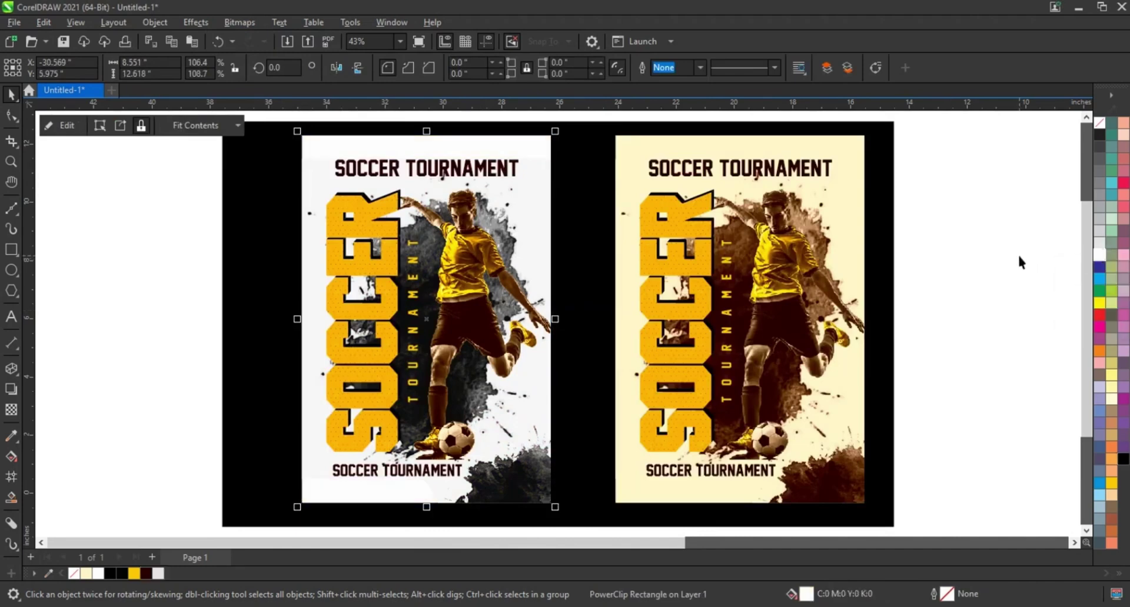
click(972, 263)
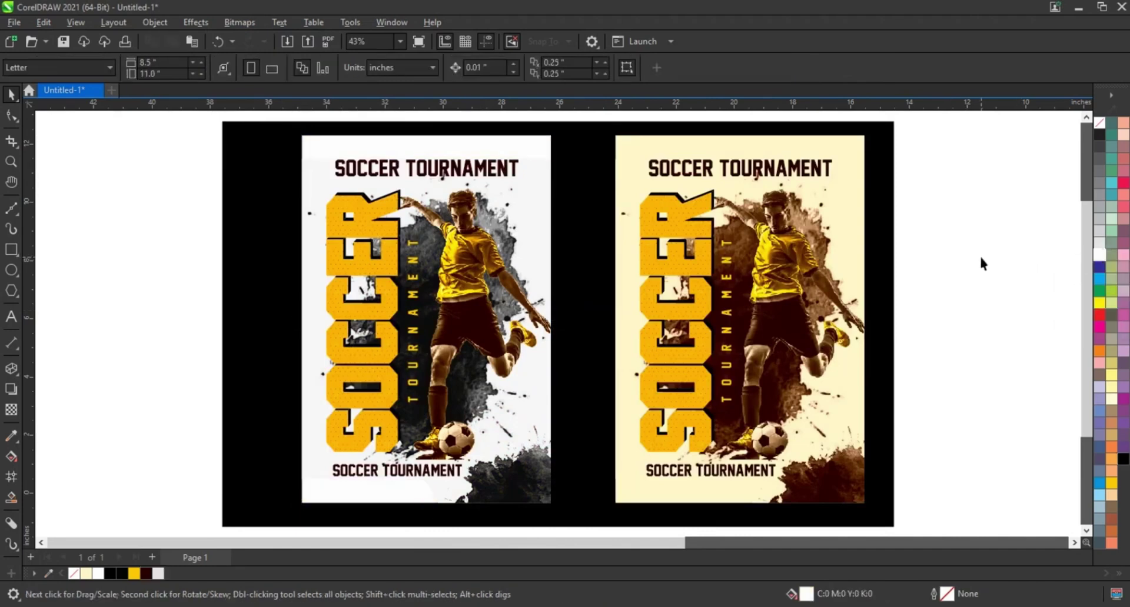
key(F9)
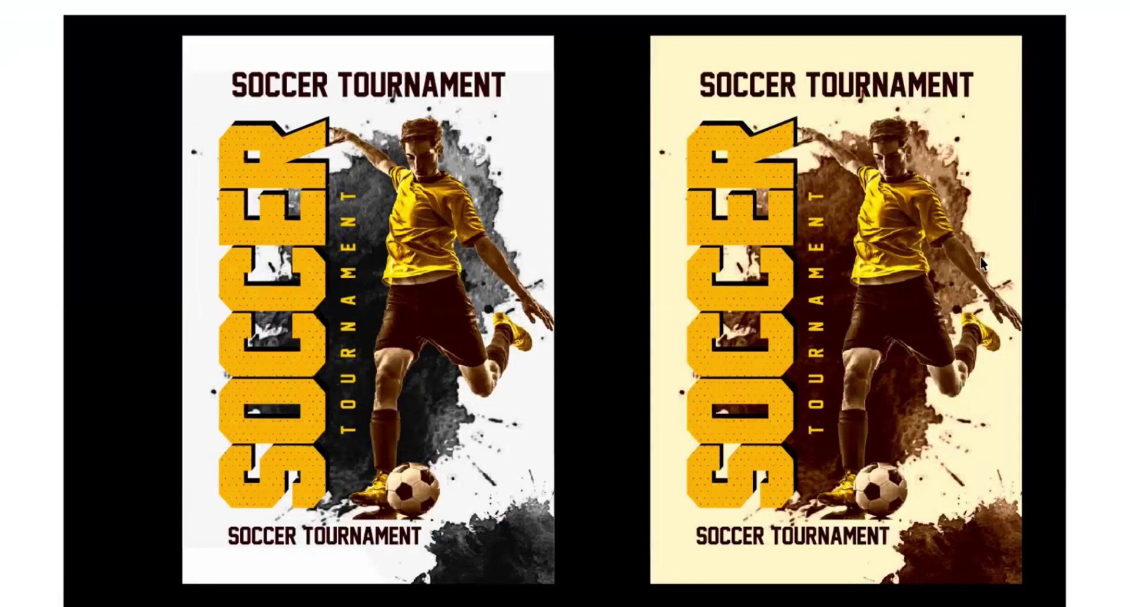